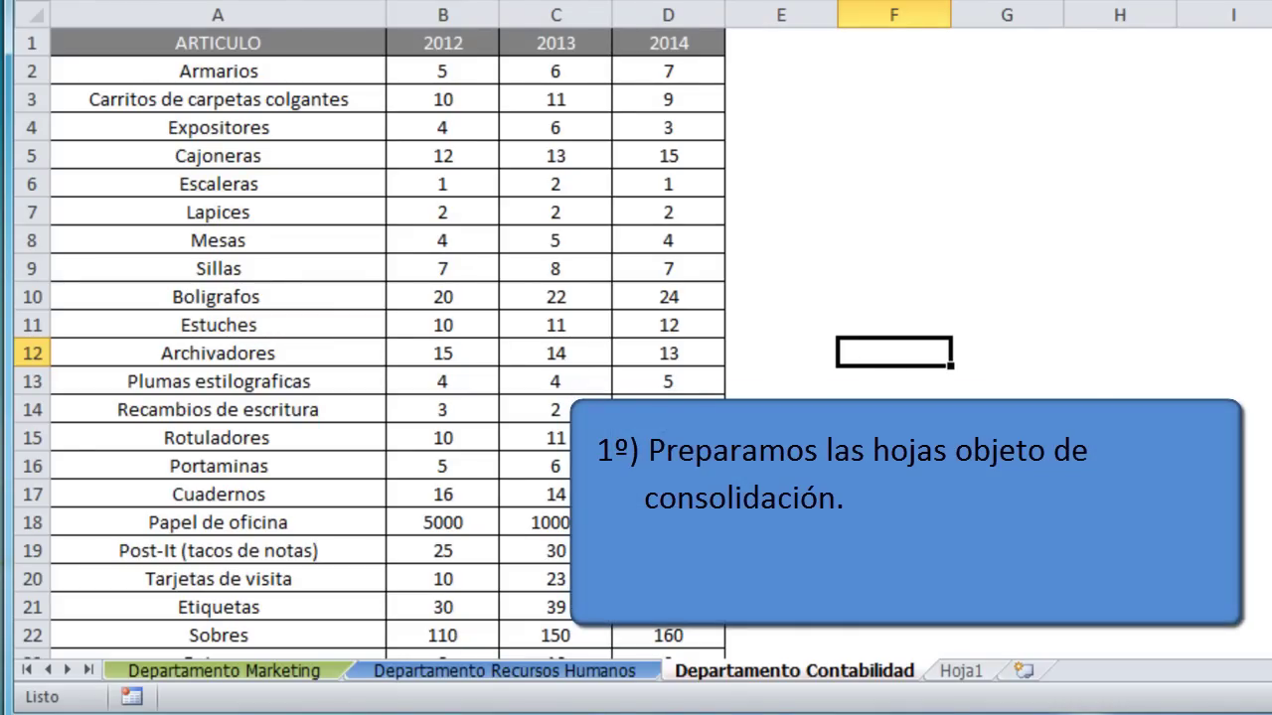
Step: Compare the column A and row 1 labels across the Recursos Humanos, Marketing and Contabilidad sheets
click(582, 673)
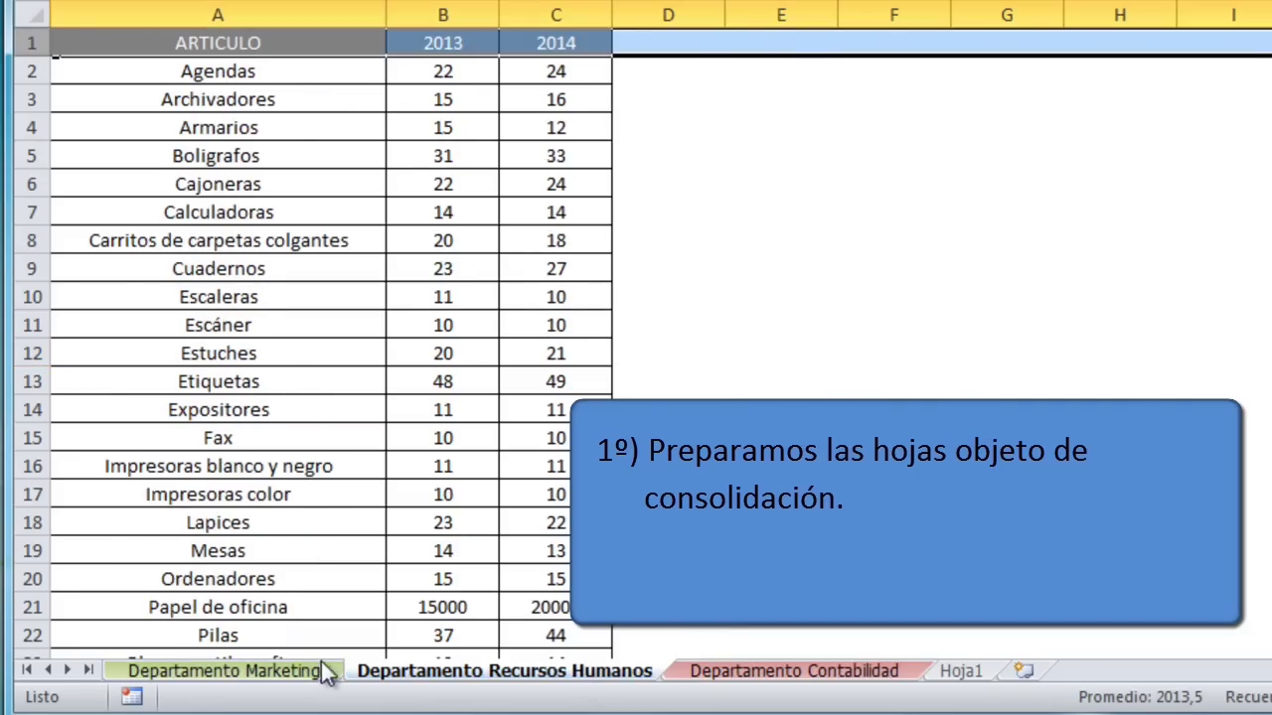
click(289, 673)
click(434, 673)
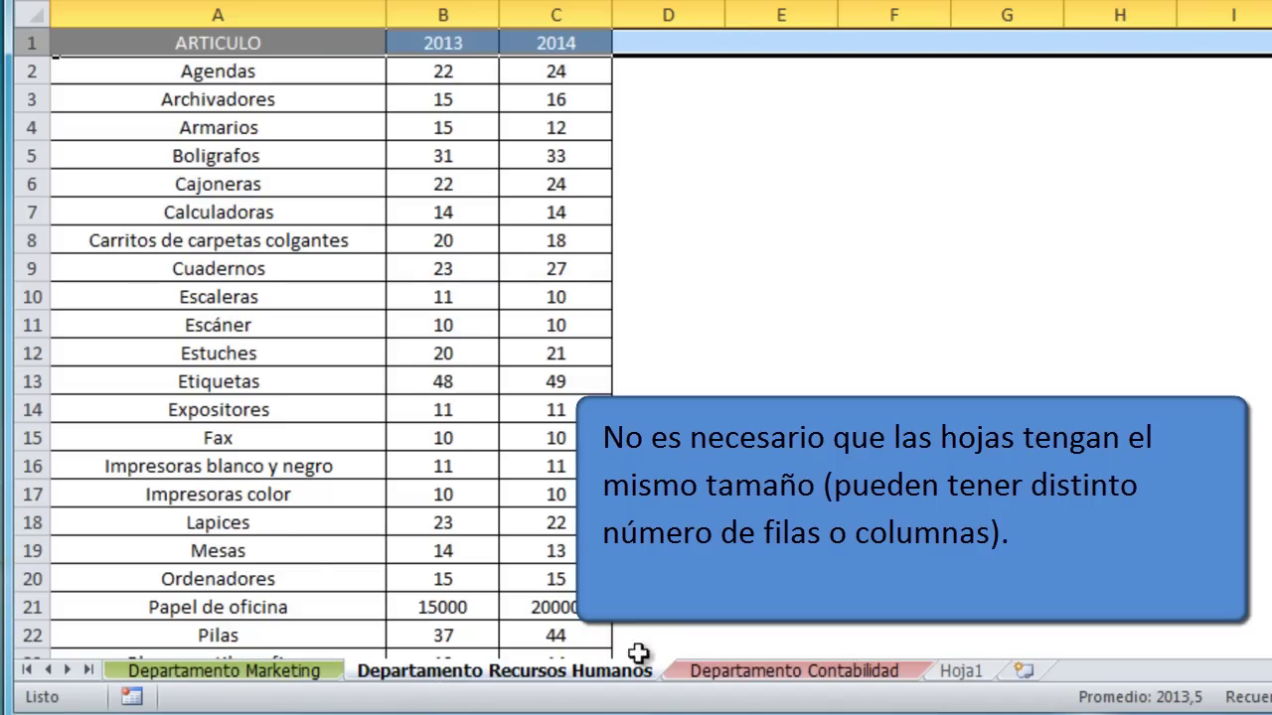
click(722, 676)
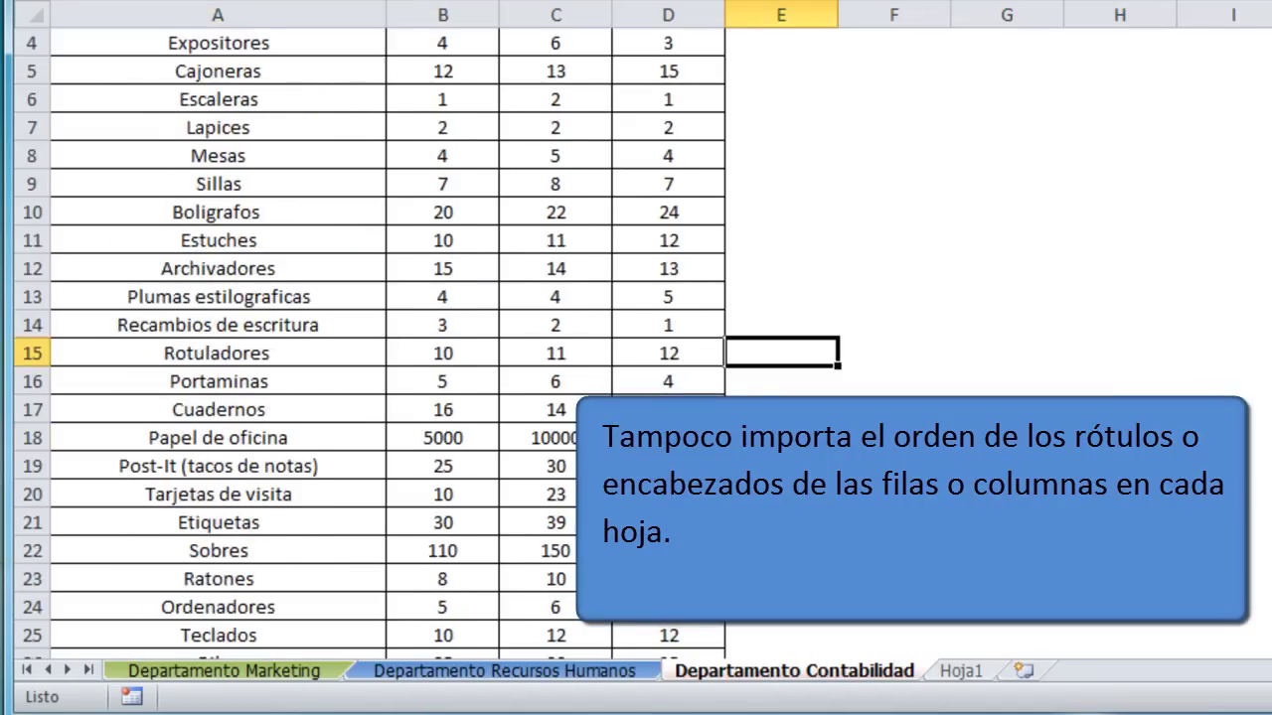
click(588, 678)
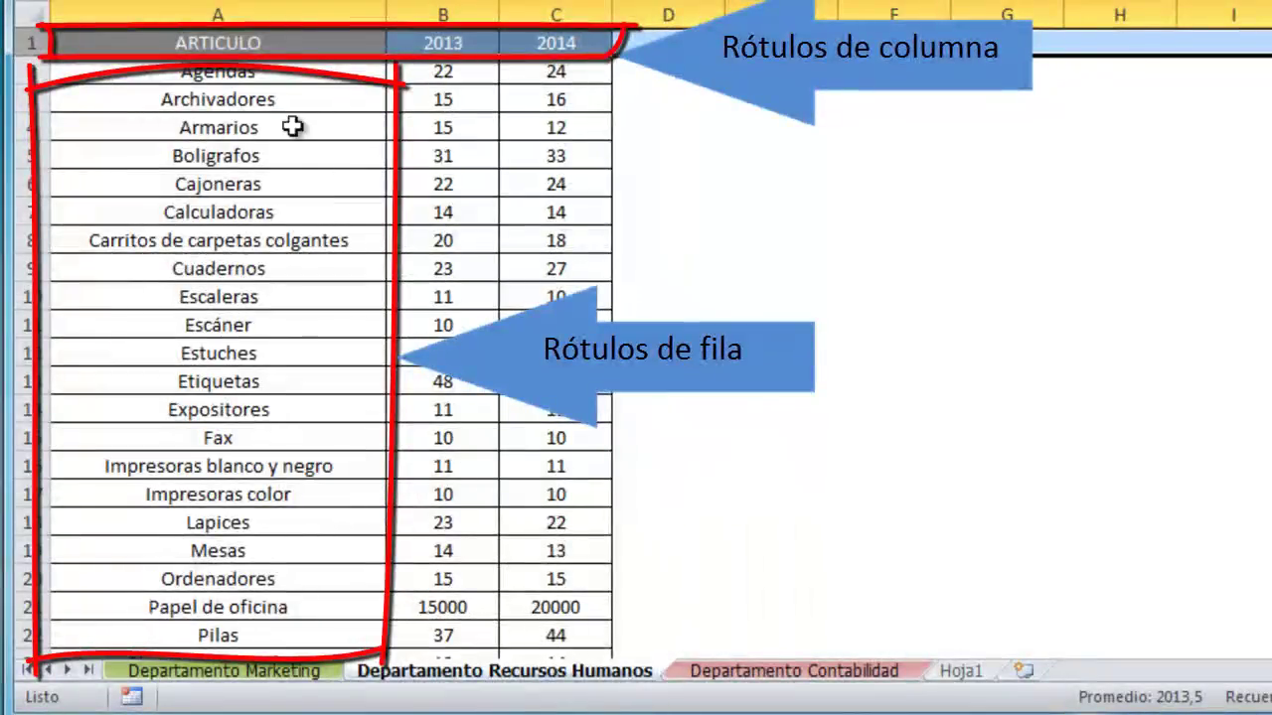
click(302, 12)
ctrl+click(35, 44)
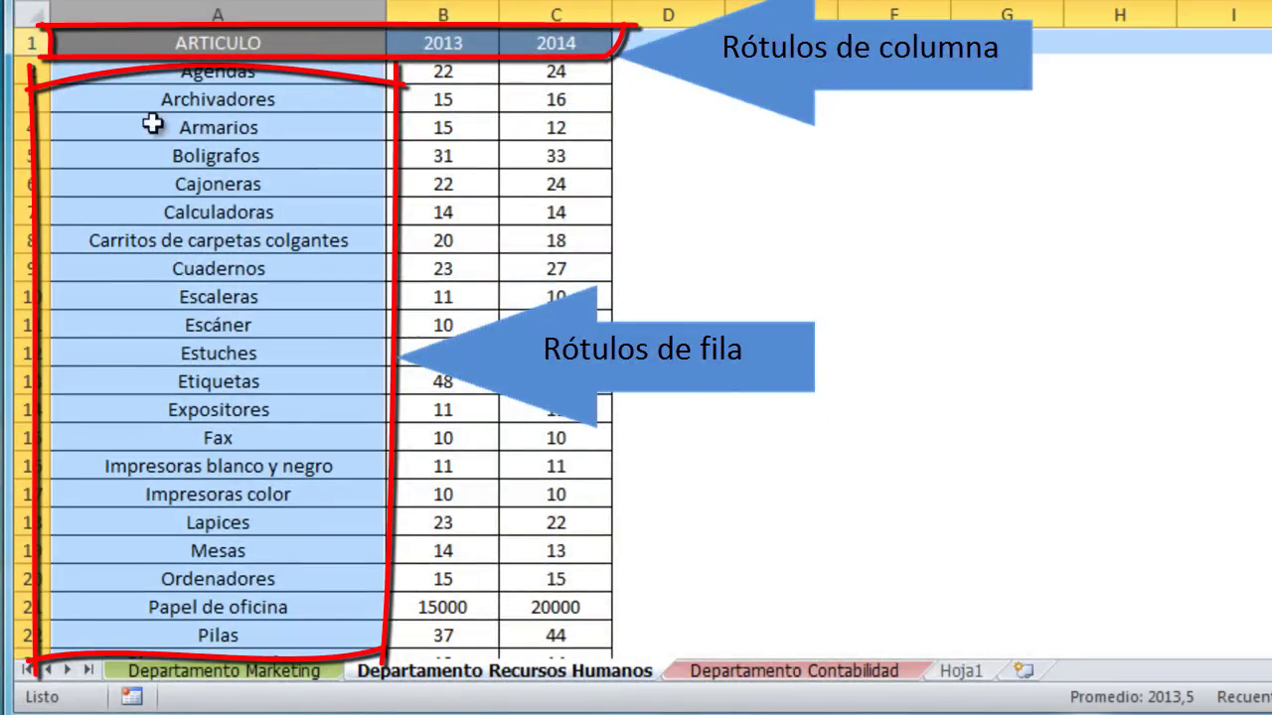
click(702, 684)
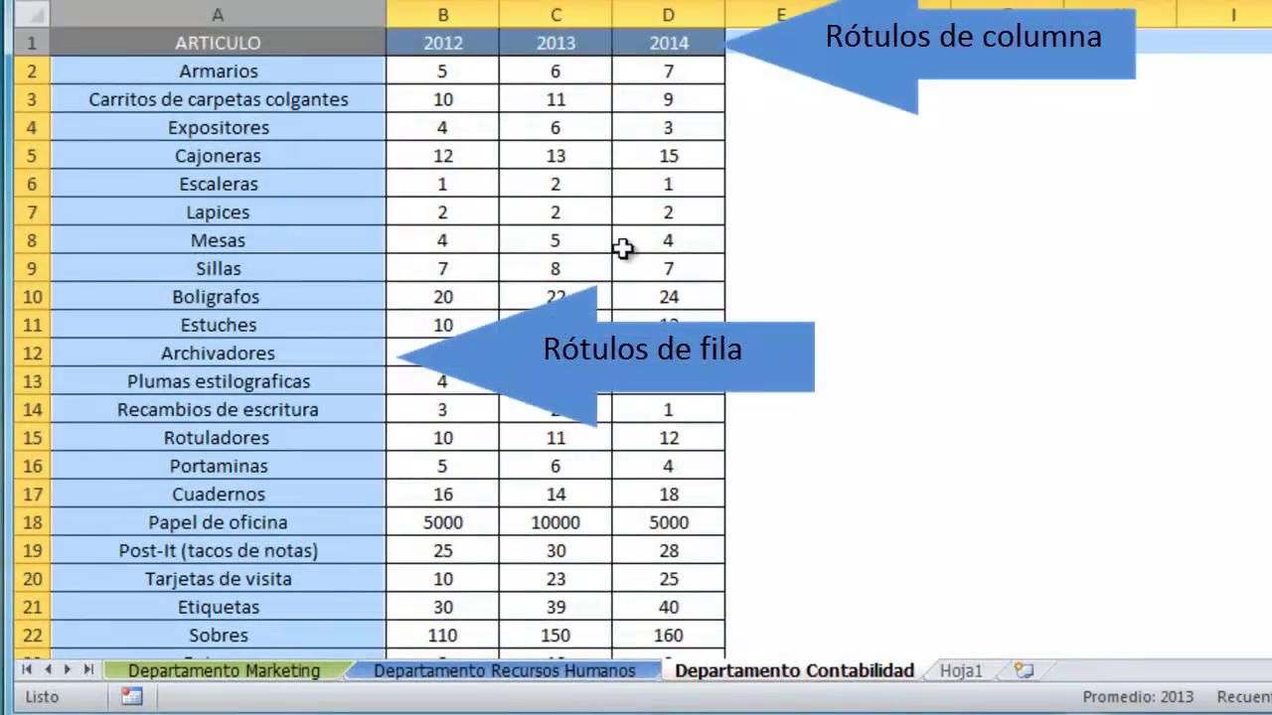
click(644, 264)
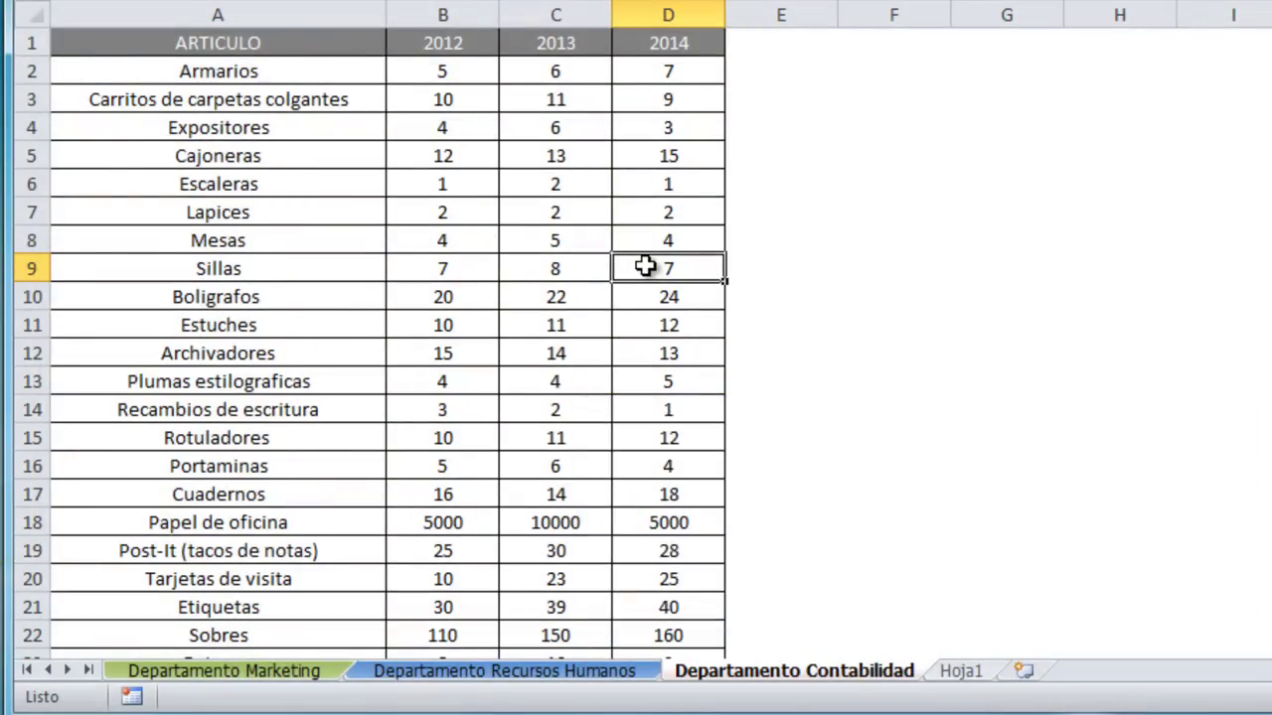
Step: Find Archivadores on each sheet: A12 in Contabilidad, A3 in Recursos Humanos, A6 in Marketing
click(371, 353)
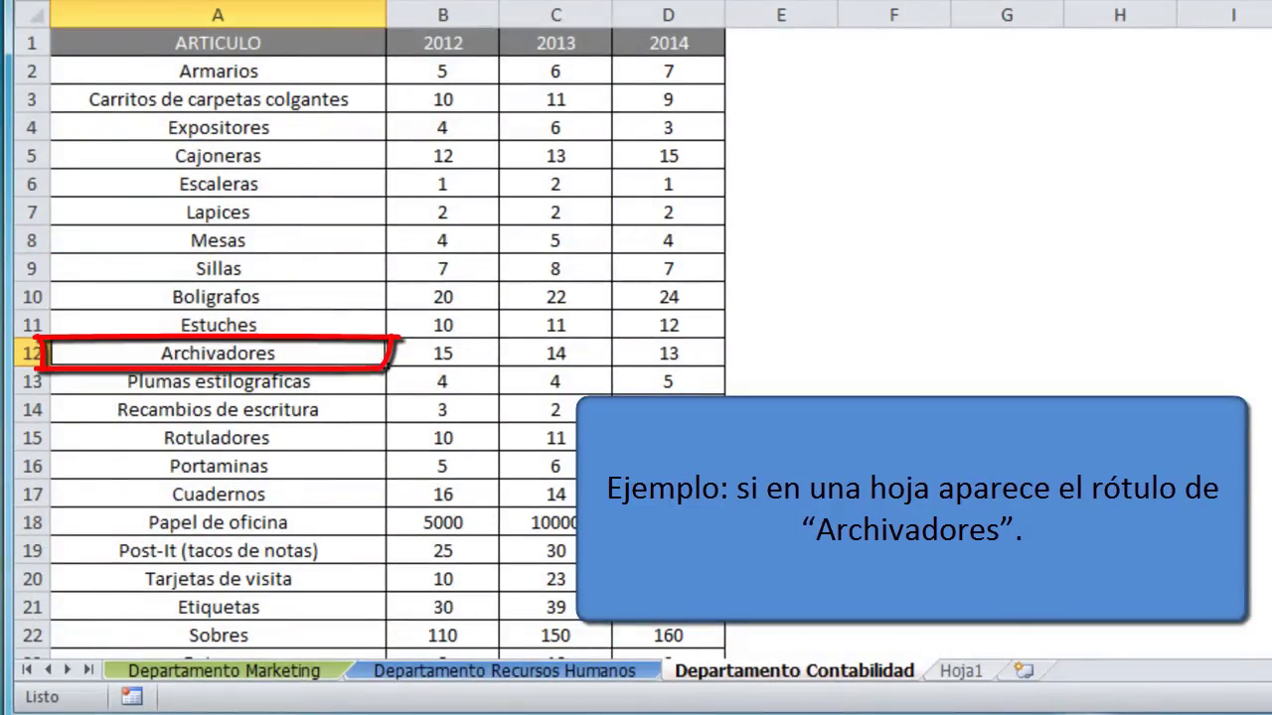
click(626, 680)
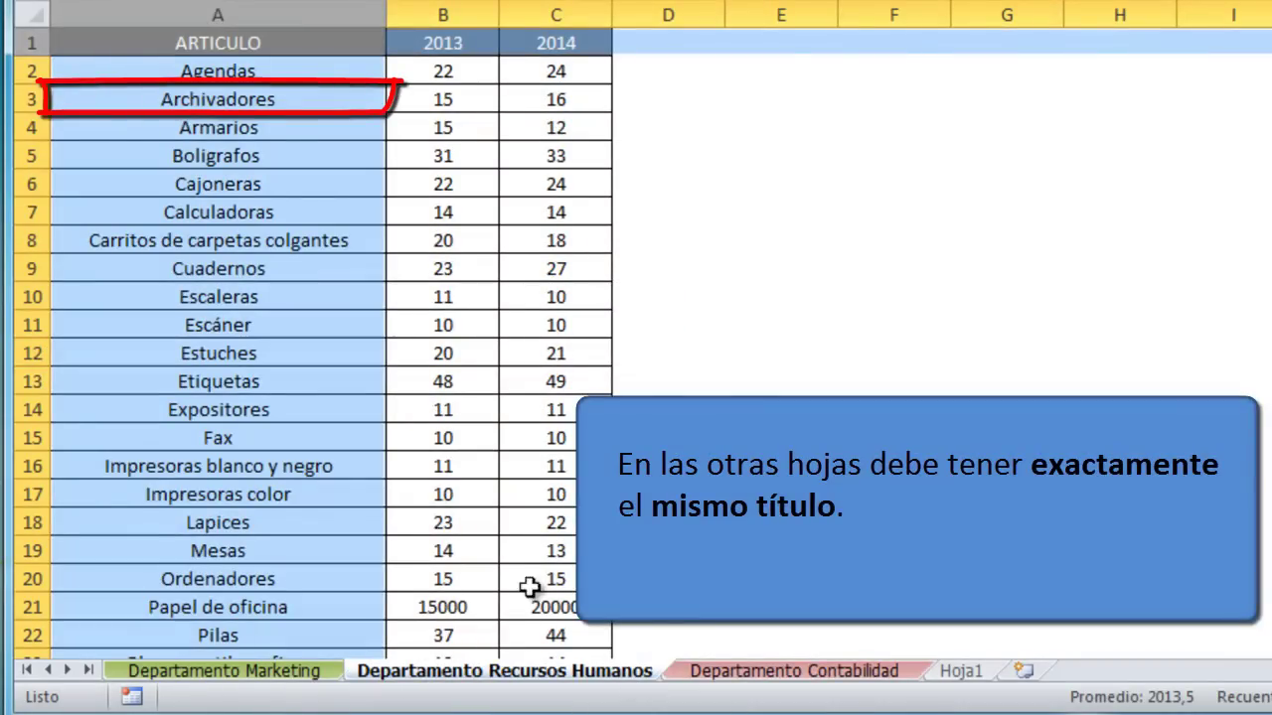
click(344, 444)
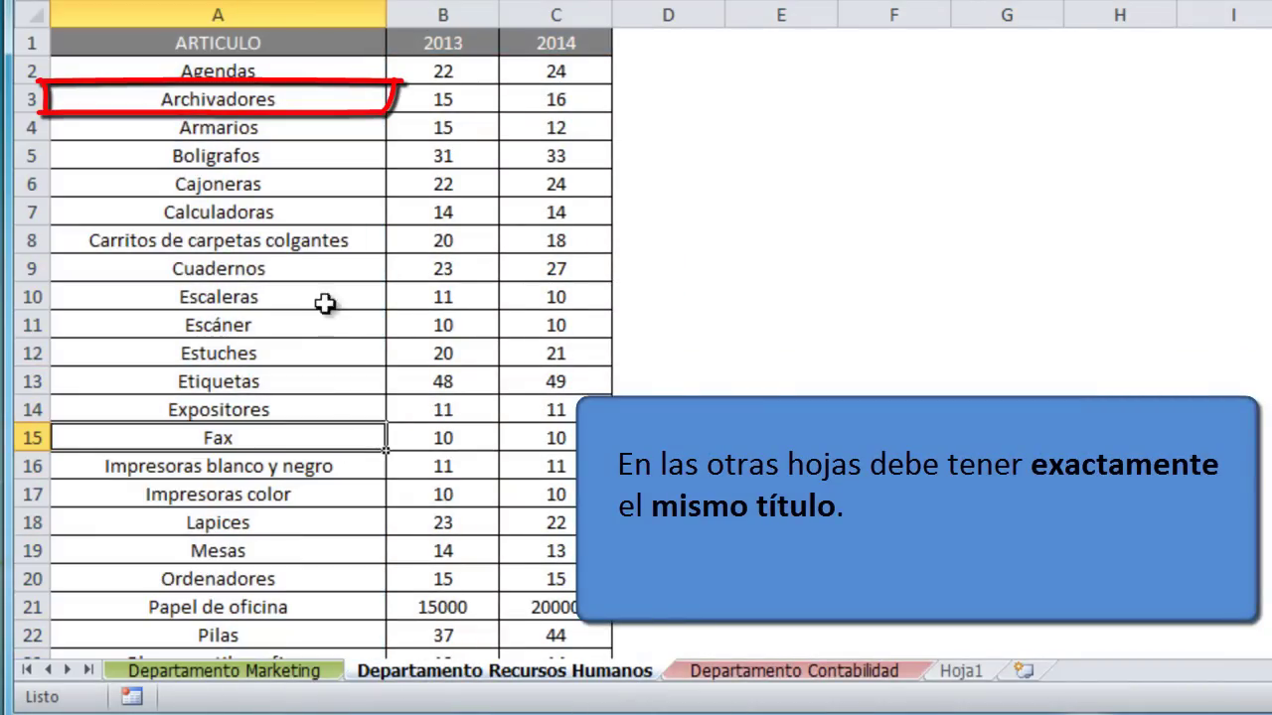
click(314, 96)
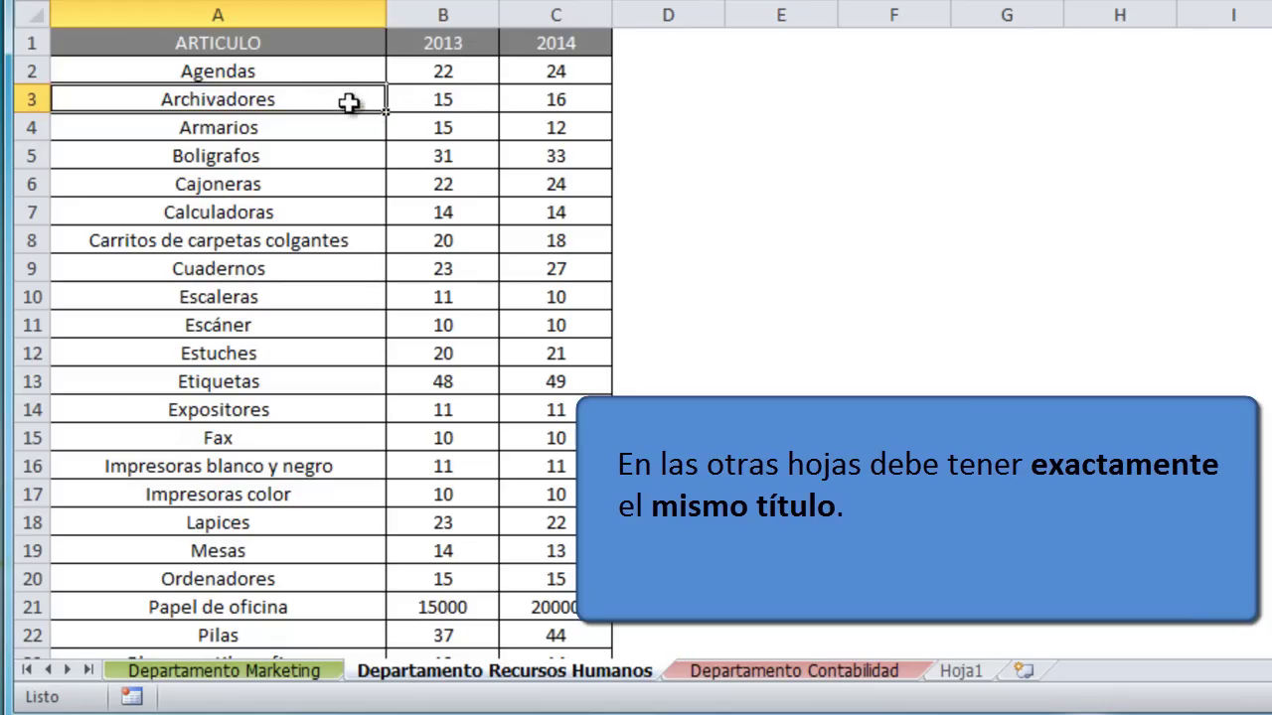
click(320, 661)
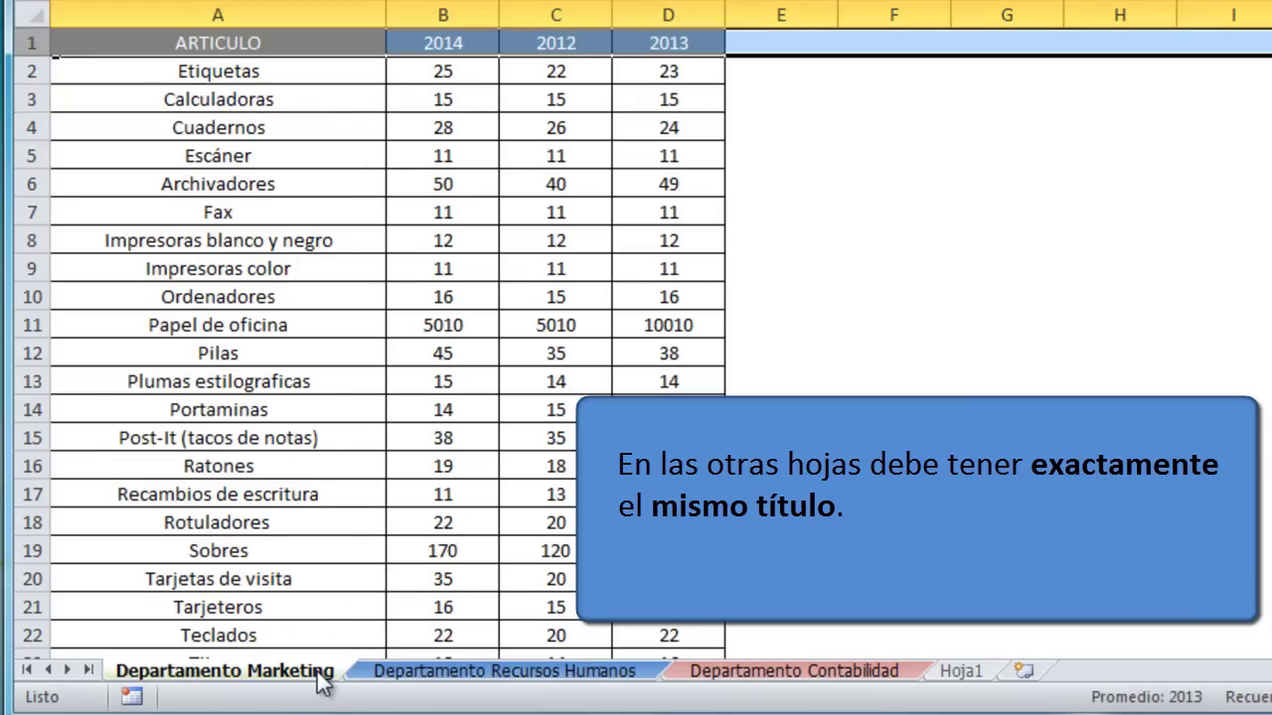
click(343, 173)
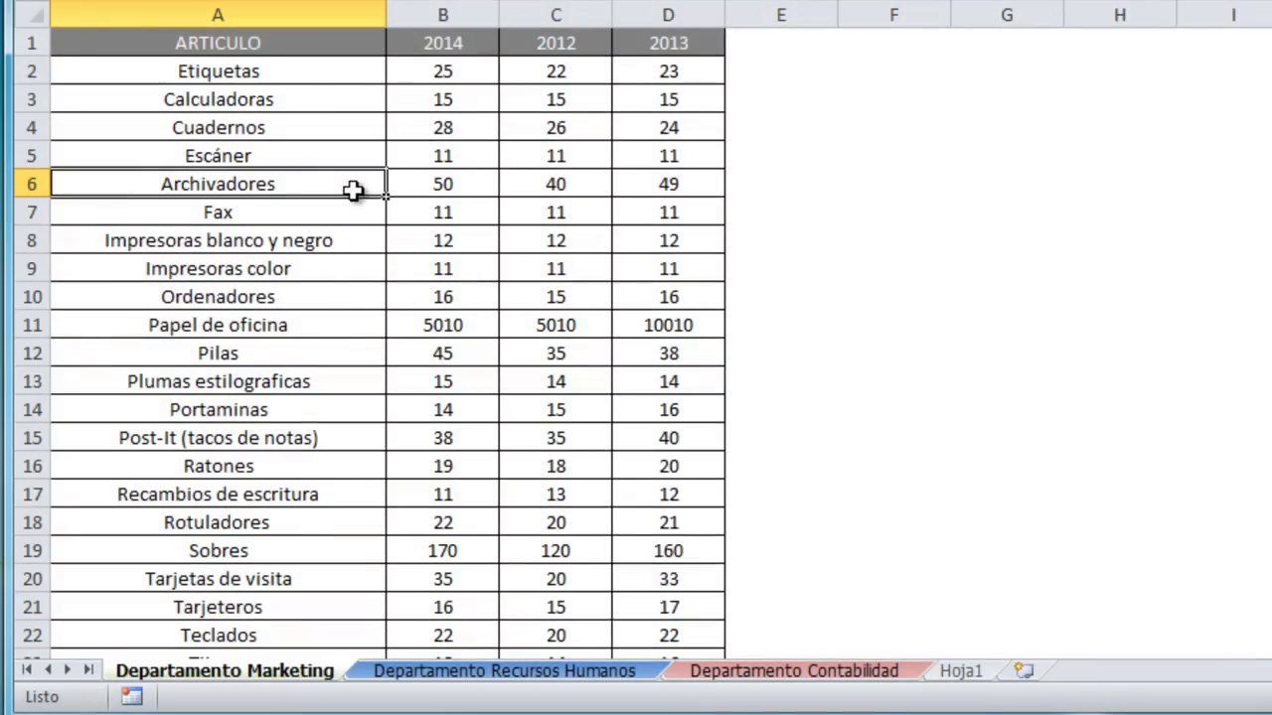
click(343, 42)
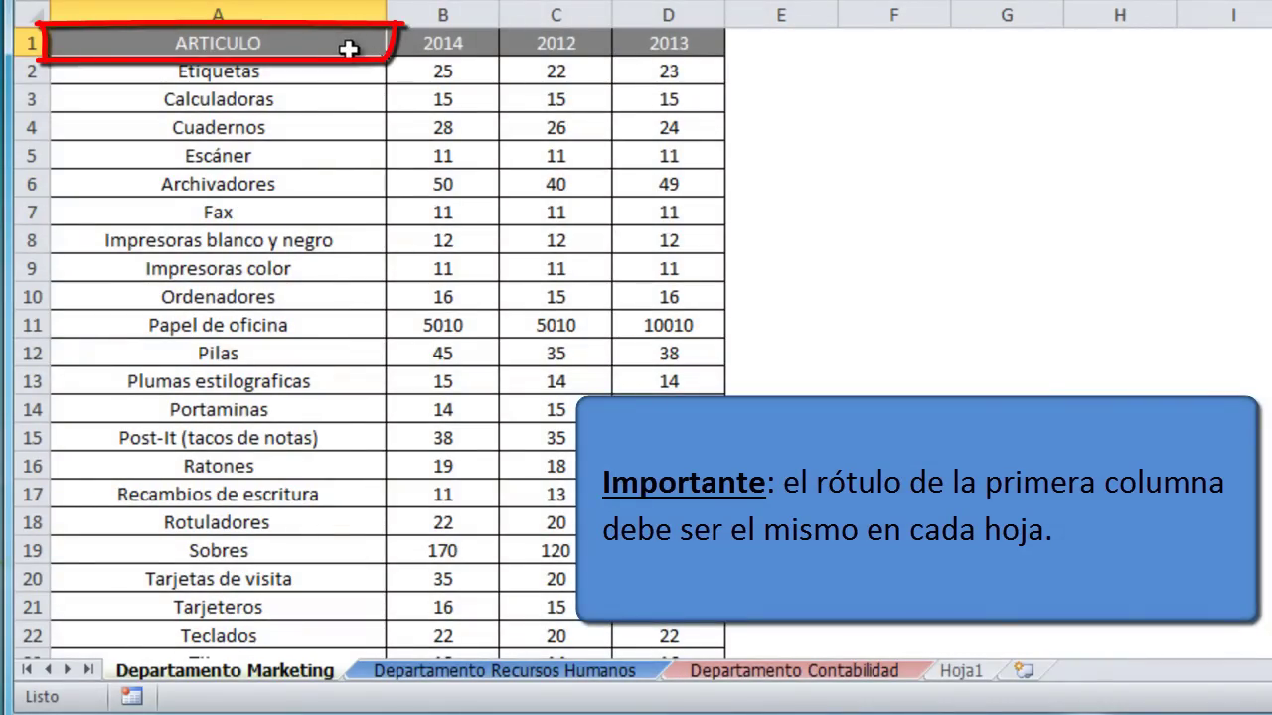
click(544, 671)
click(350, 46)
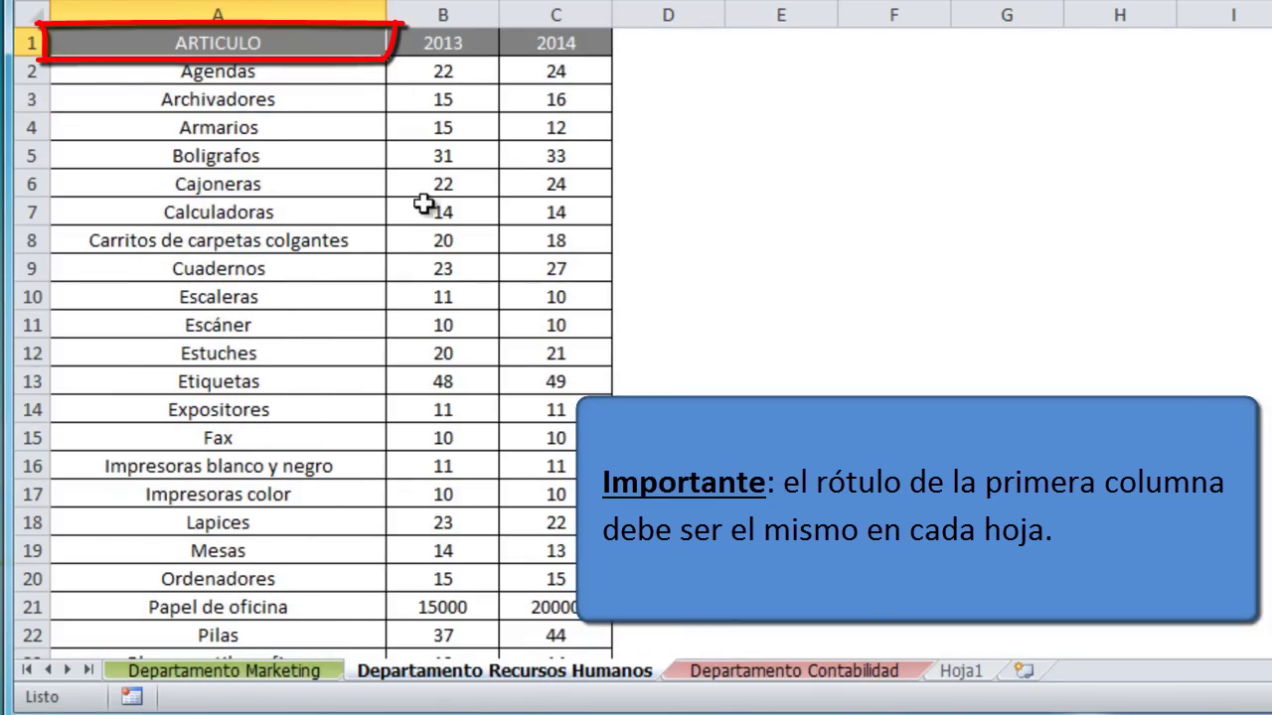
click(701, 671)
click(328, 38)
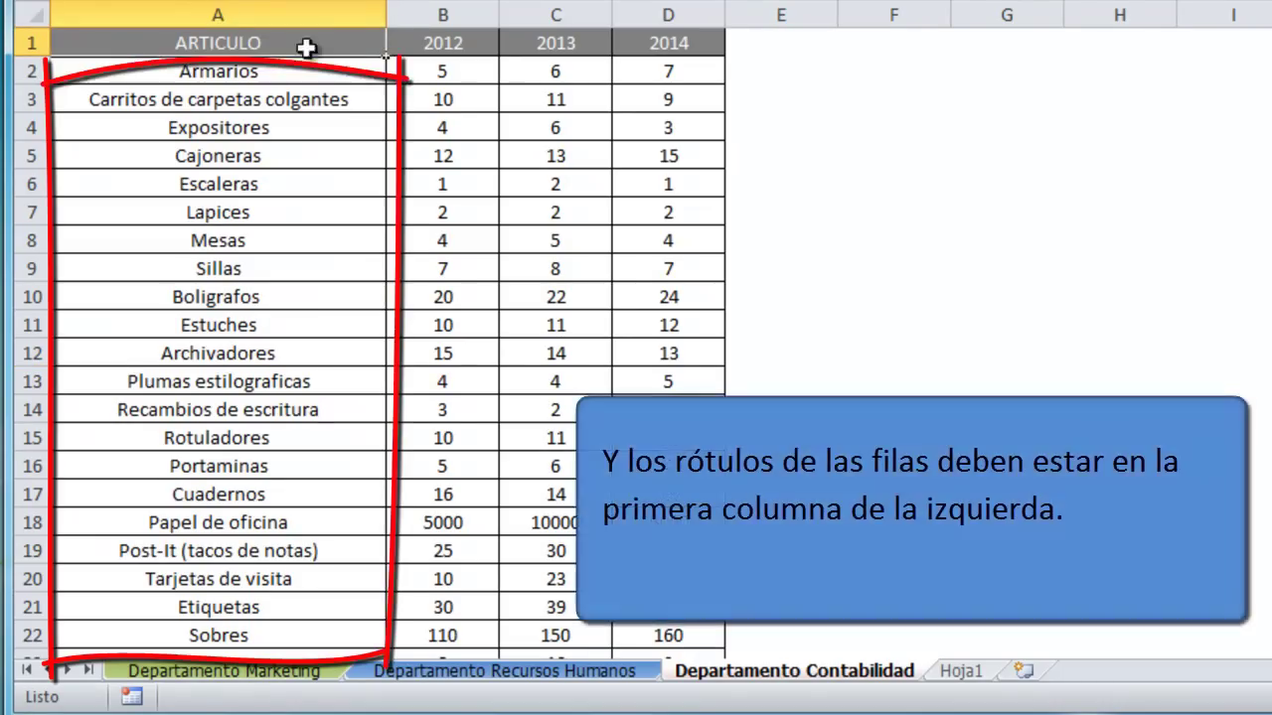
click(301, 11)
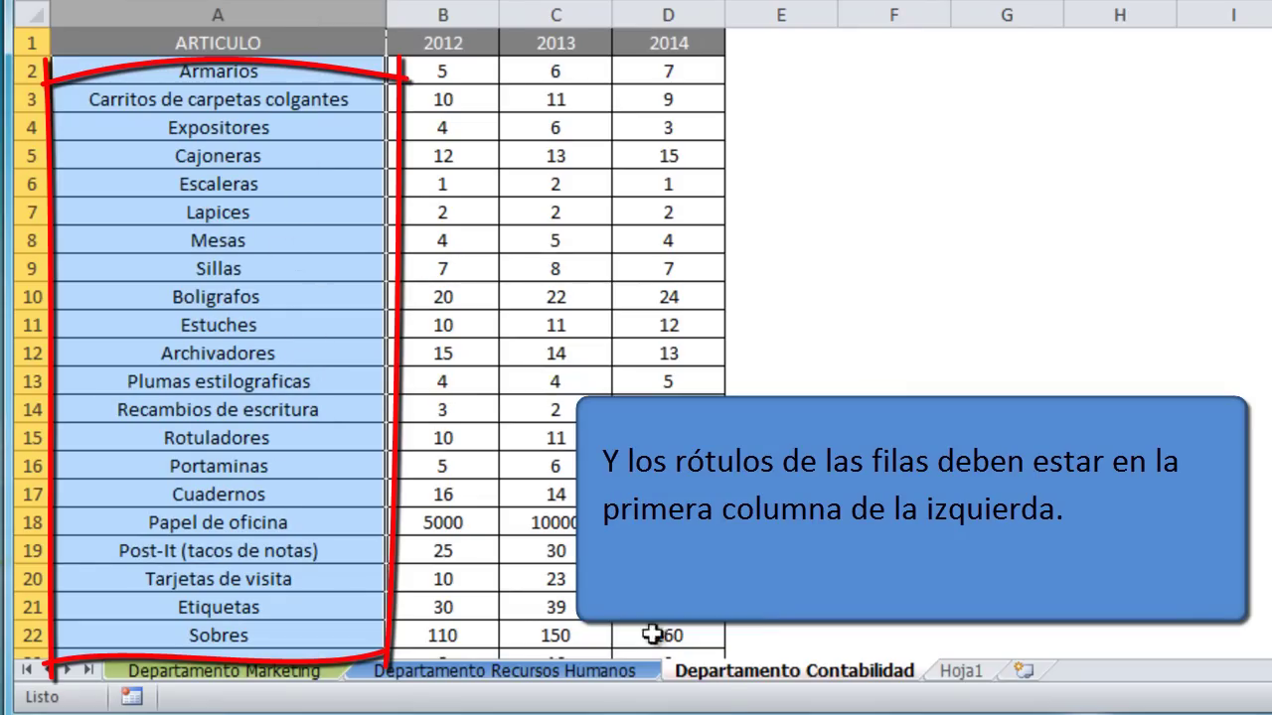
click(593, 663)
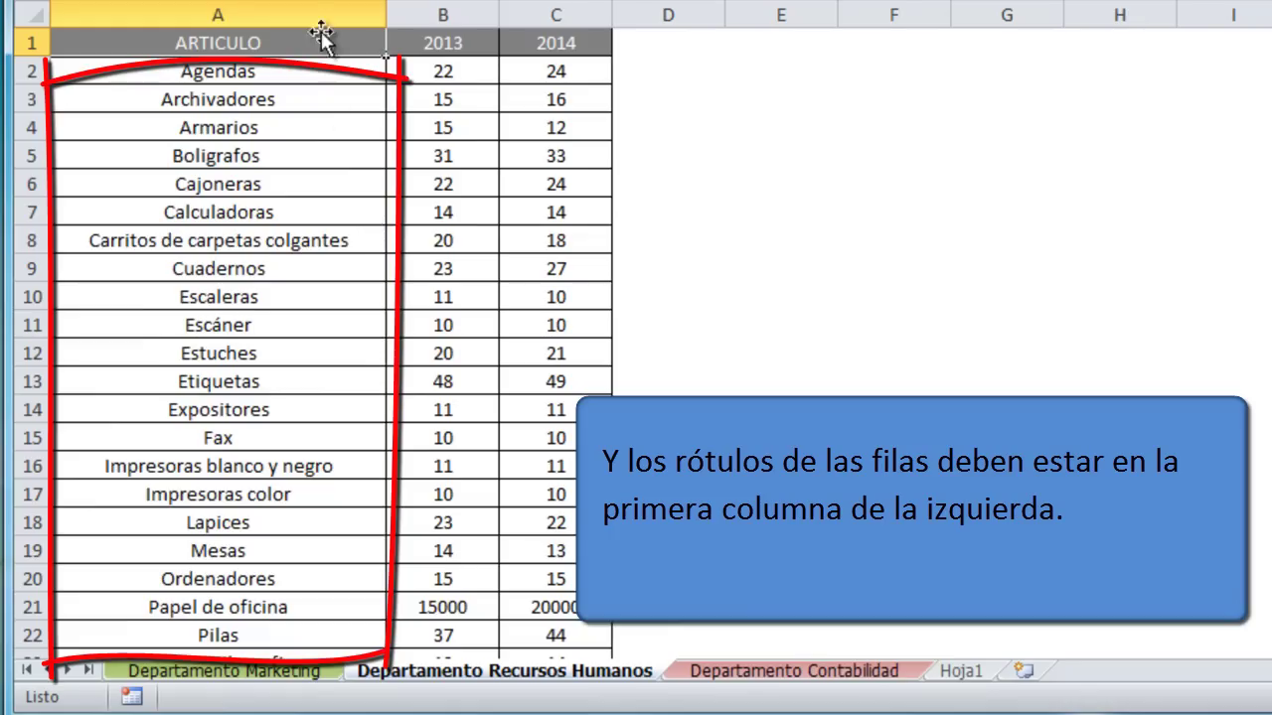
click(316, 18)
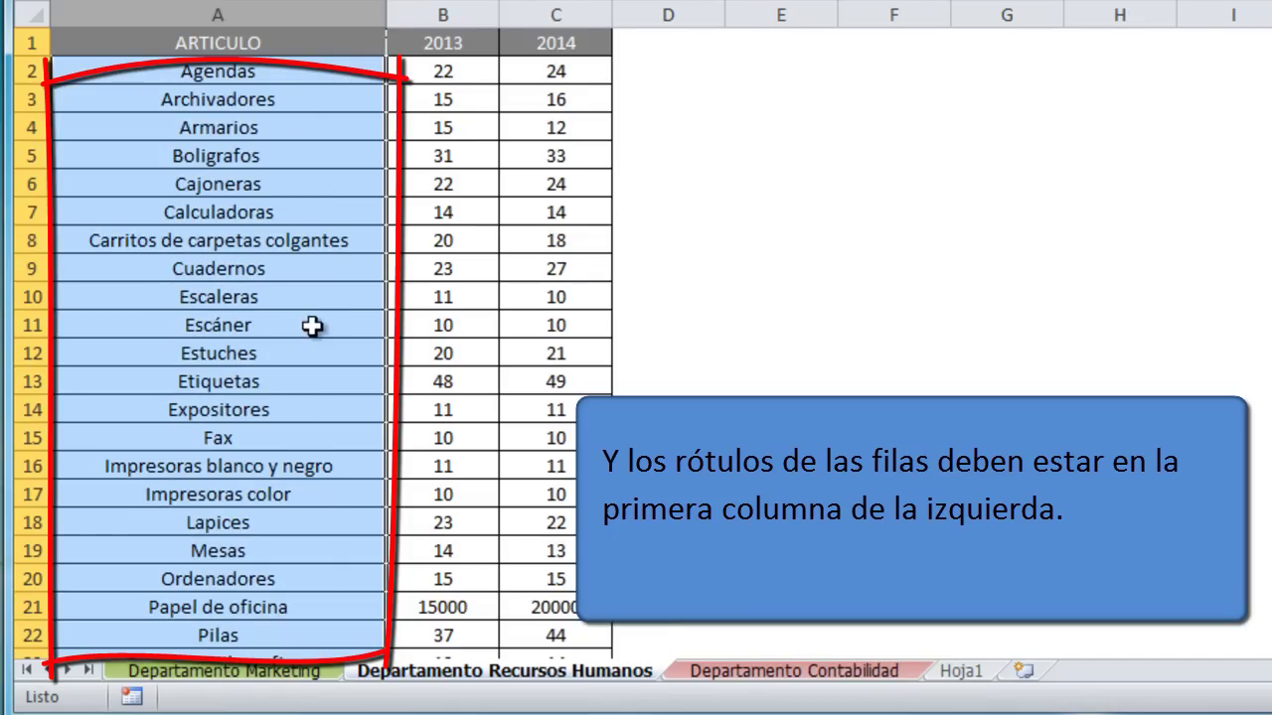
click(323, 673)
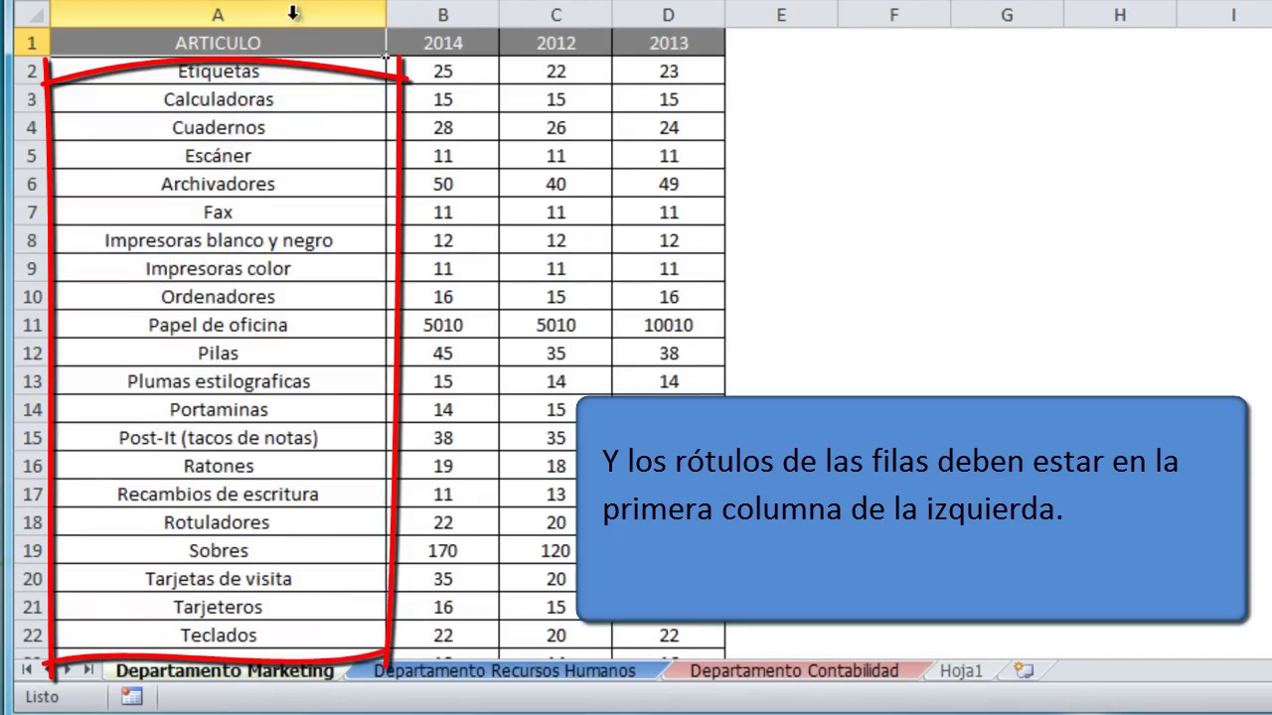
click(298, 14)
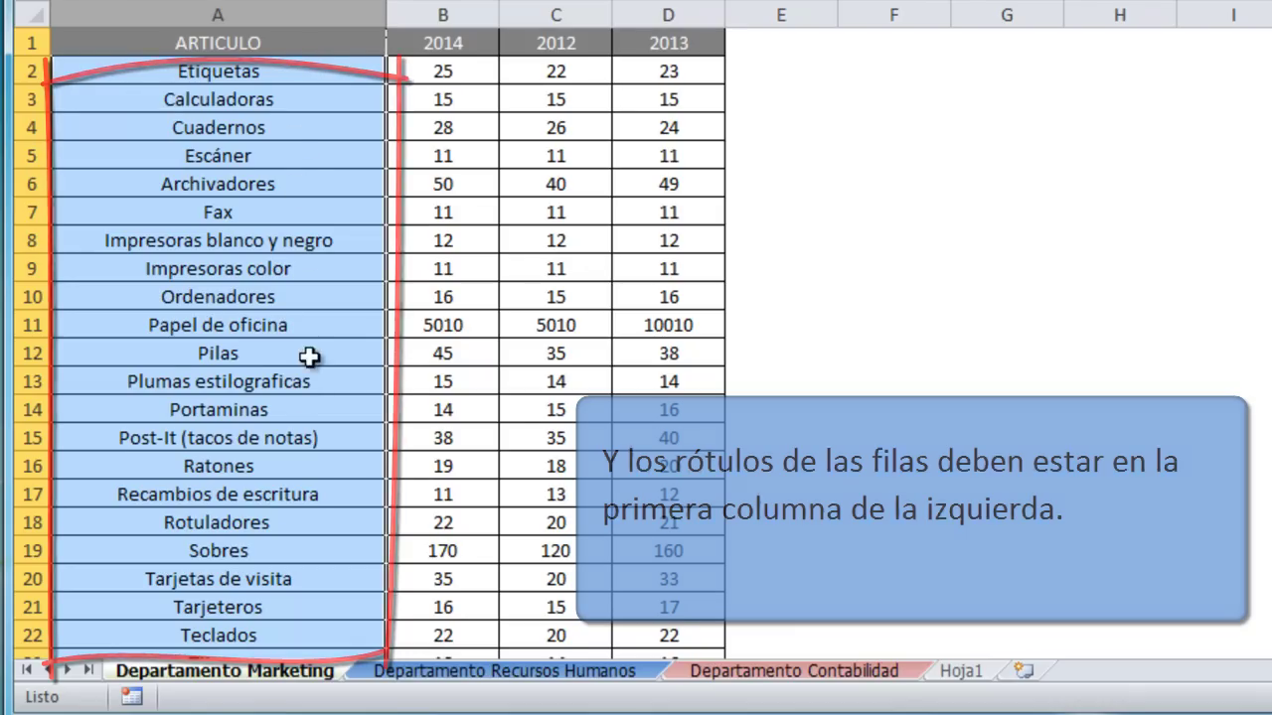
Step: Select cell A1 on the empty Hoja1 sheet as the master location, with the Datos ribbon showing
click(482, 222)
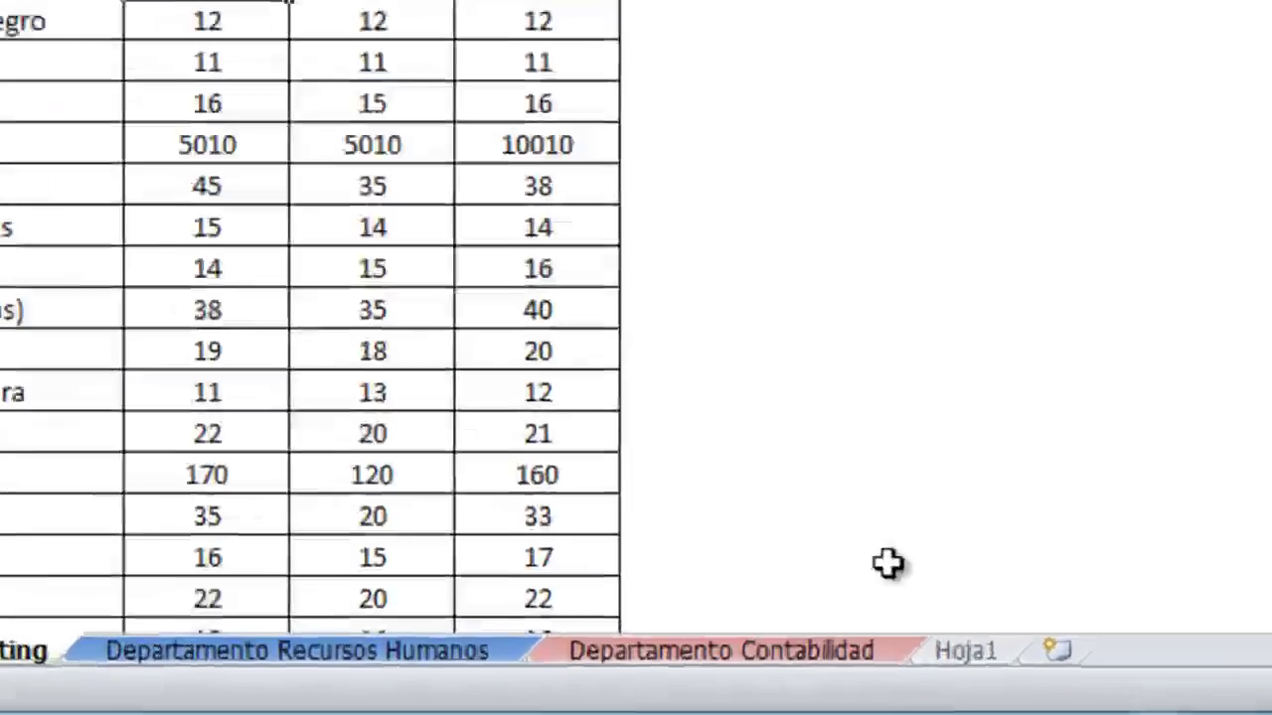
click(969, 652)
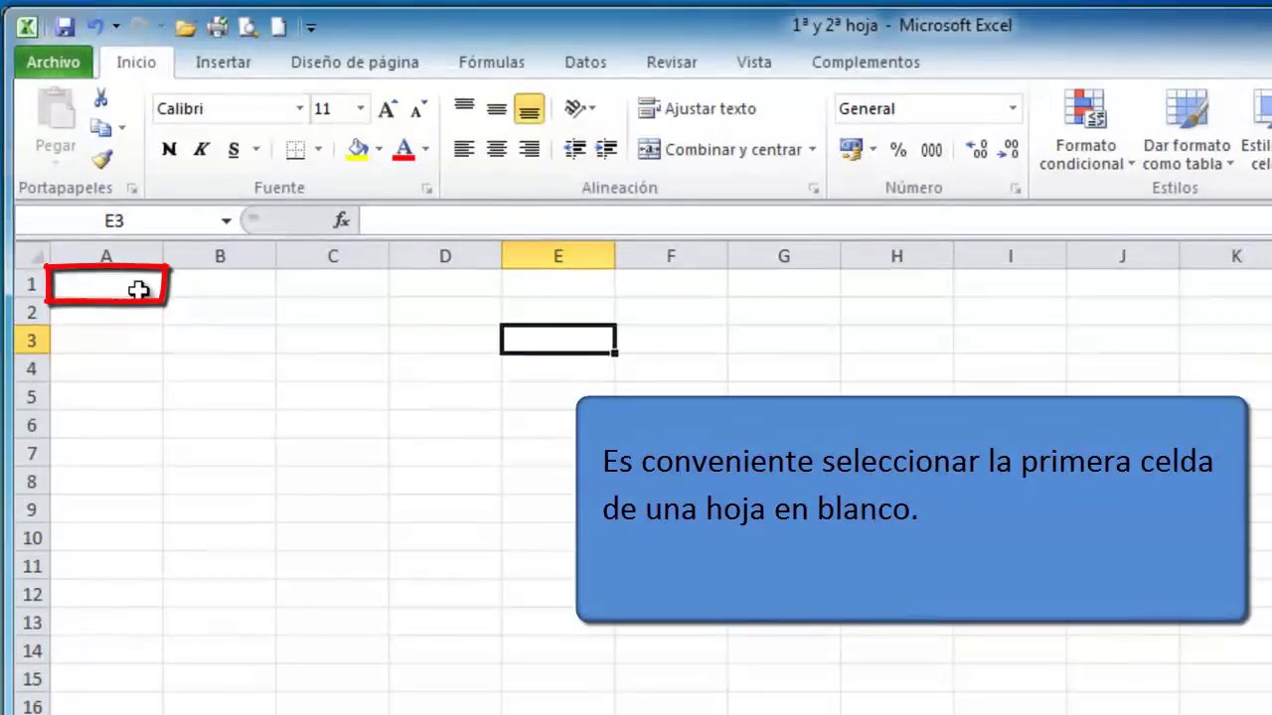
click(137, 285)
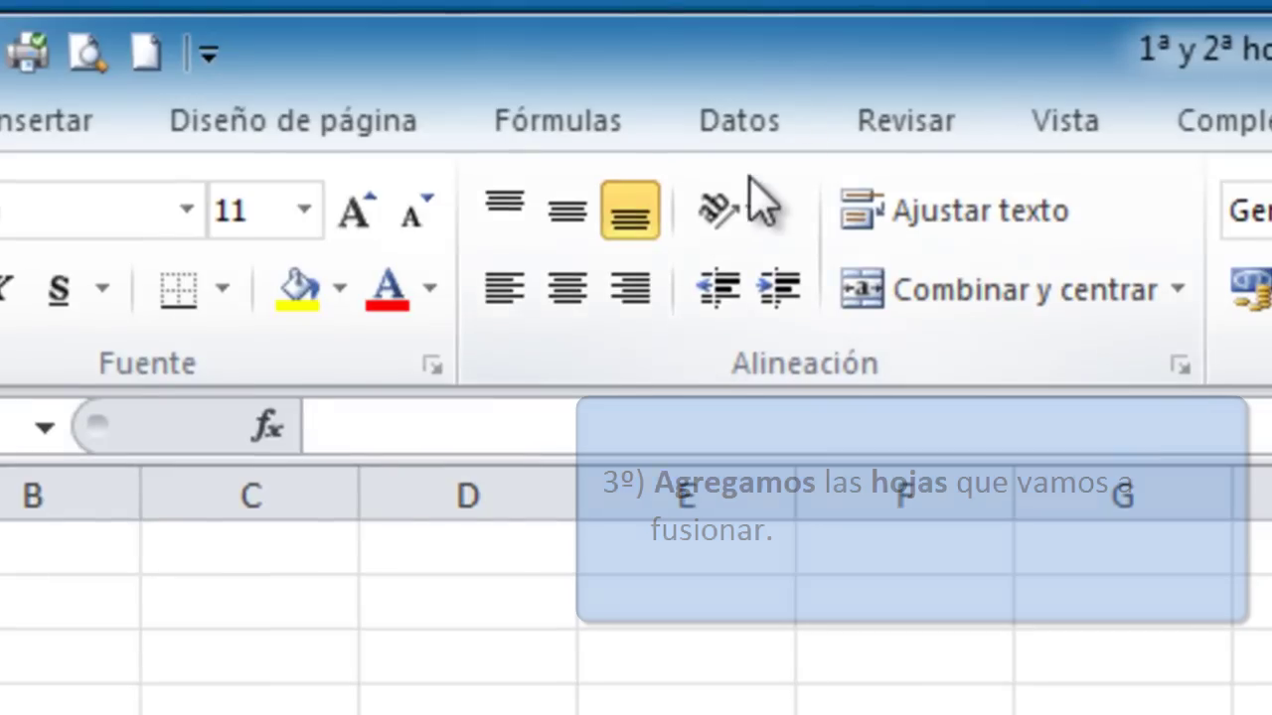
click(753, 127)
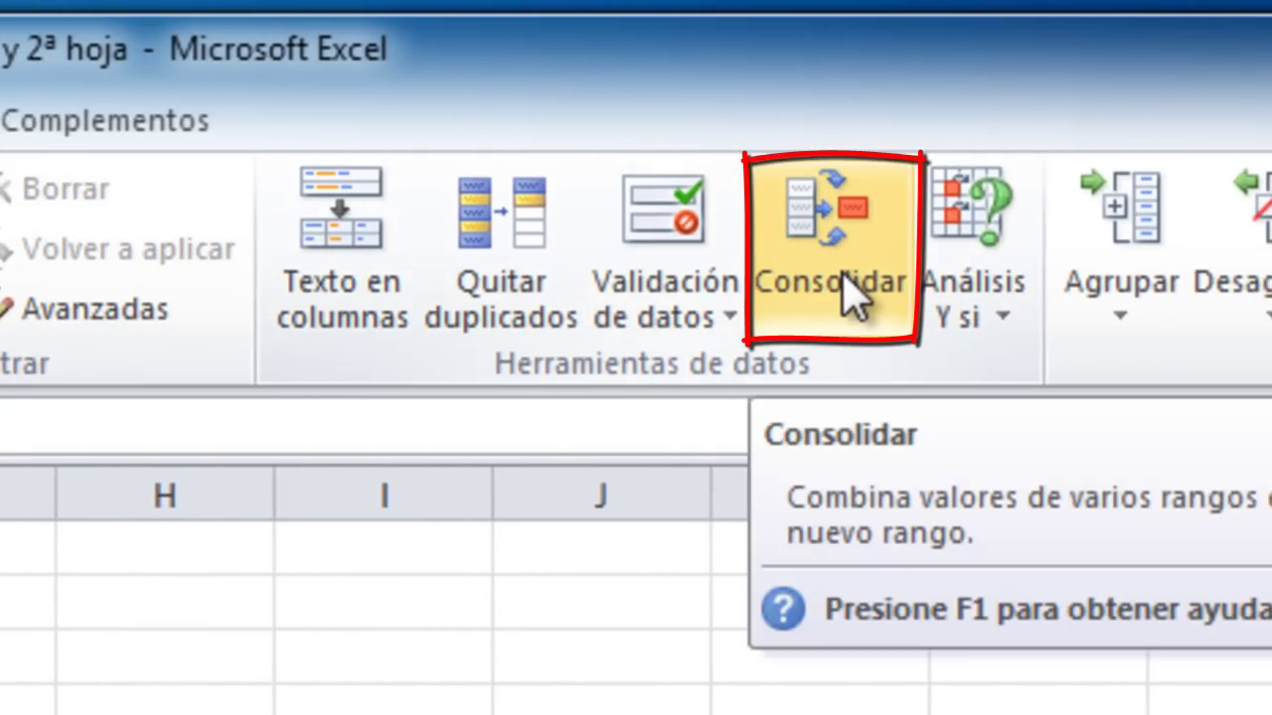
Step: Open the Consolidar dialog from Herramientas de datos, with Suma as the function
click(850, 296)
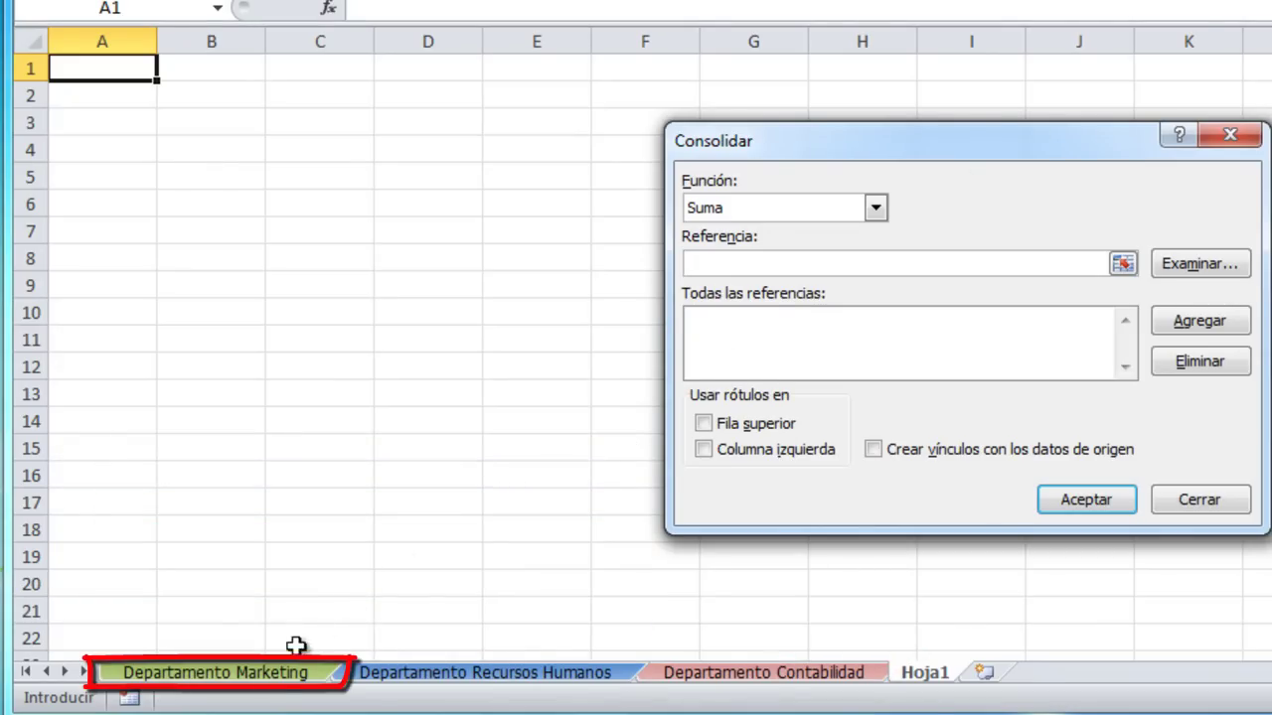
Step: Add 'Departamento Marketing'!$A$1:$D$23 to the Consolidar reference list
click(280, 676)
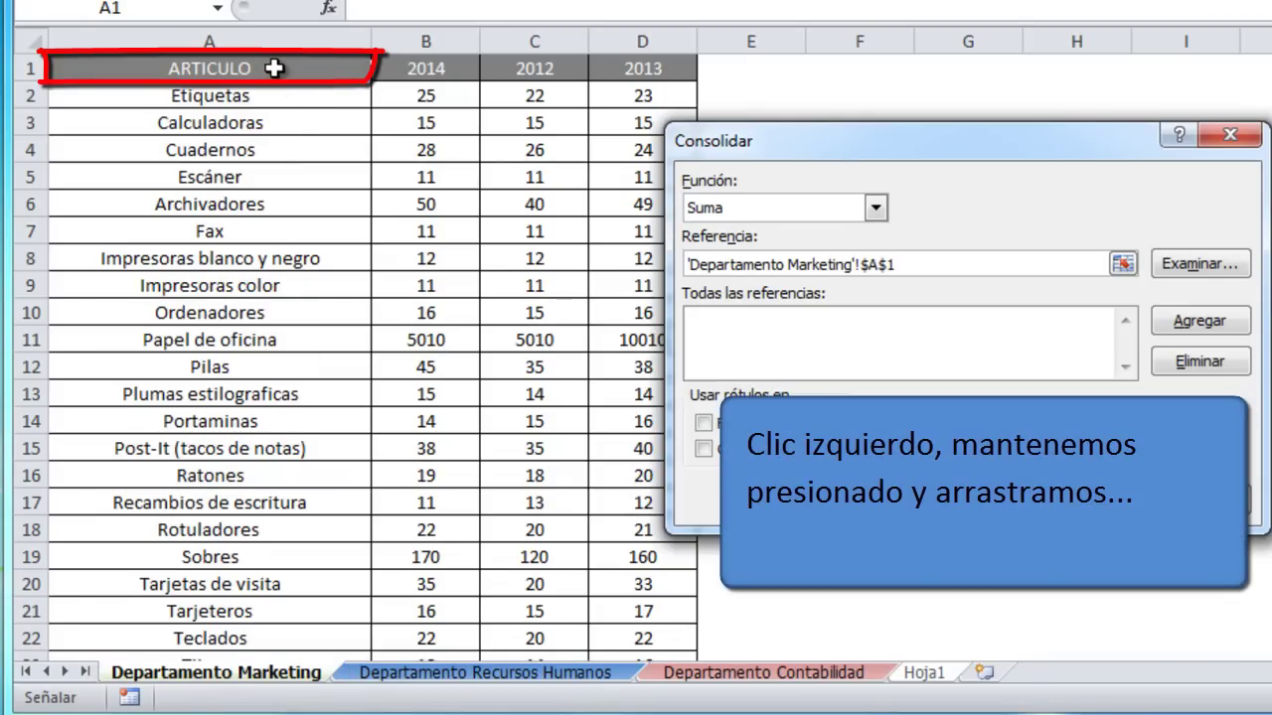
mouse_move(273, 68)
mouse_down()
mouse_move(631, 115)
mouse_move(626, 621)
mouse_move(626, 610)
mouse_up()
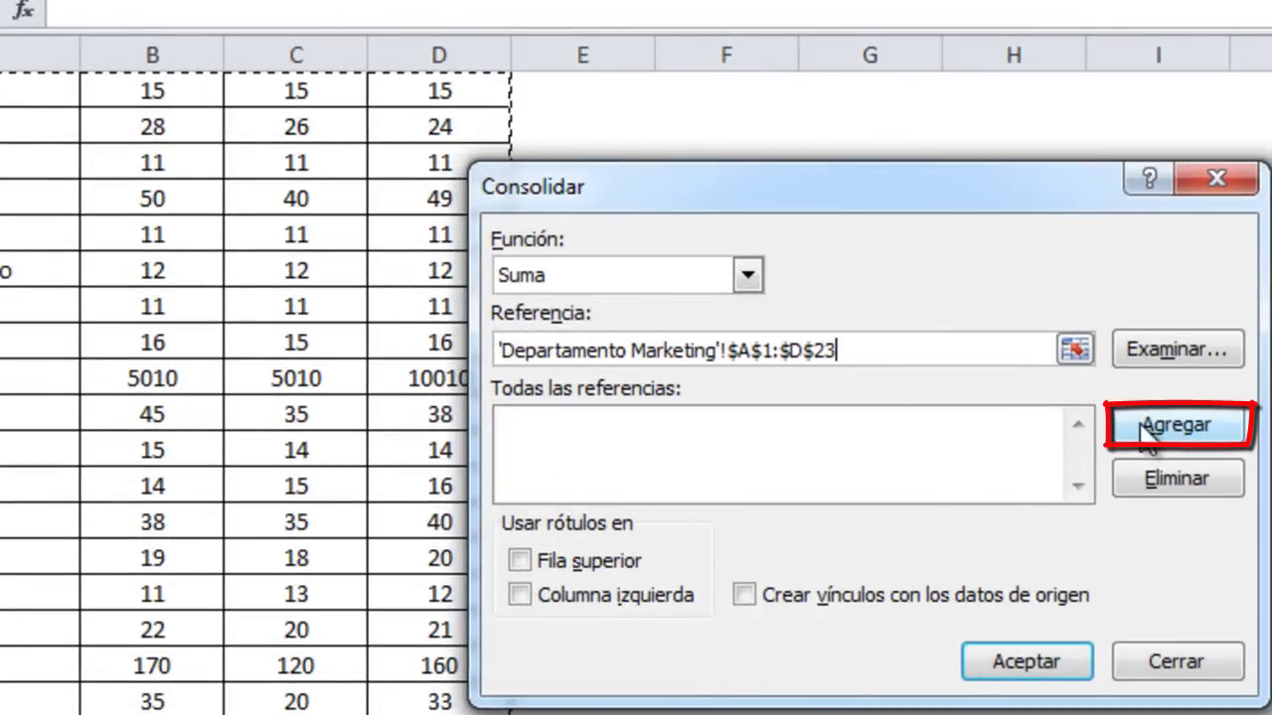
click(1143, 430)
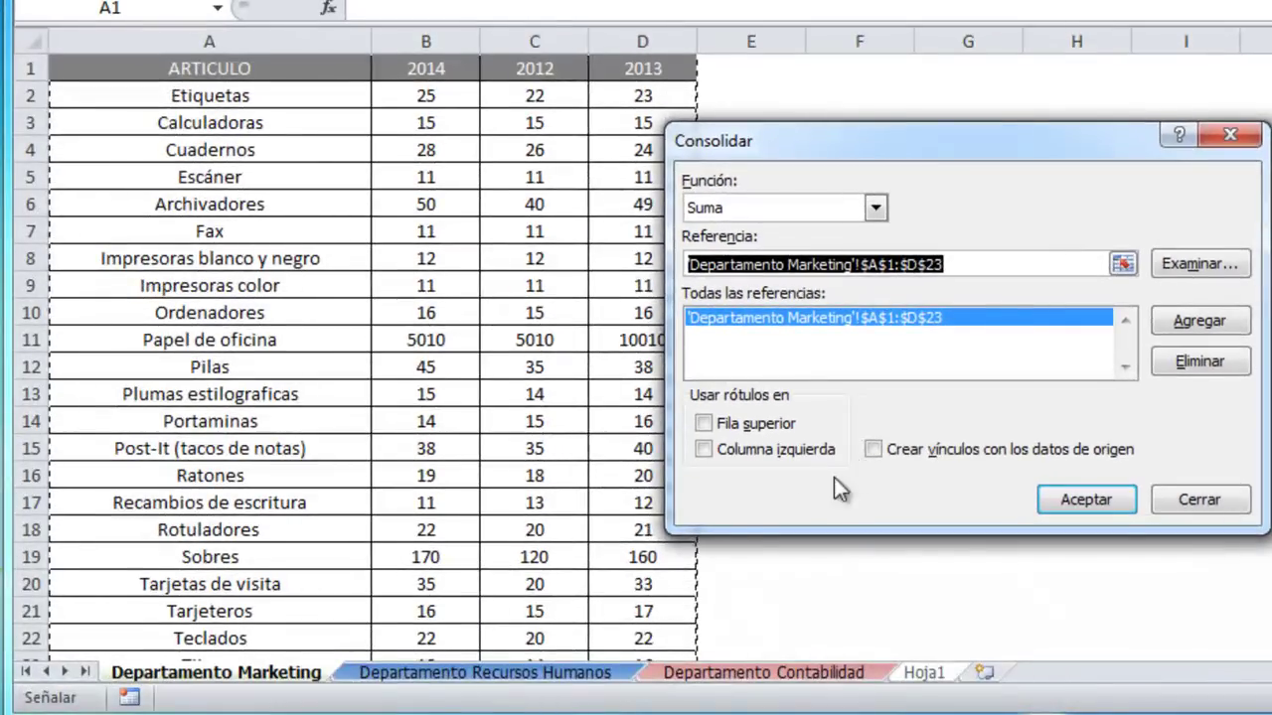
Step: Add 'Departamento Recursos Humanos'!$A$1:$C$34 to the Consolidar reference list
click(551, 676)
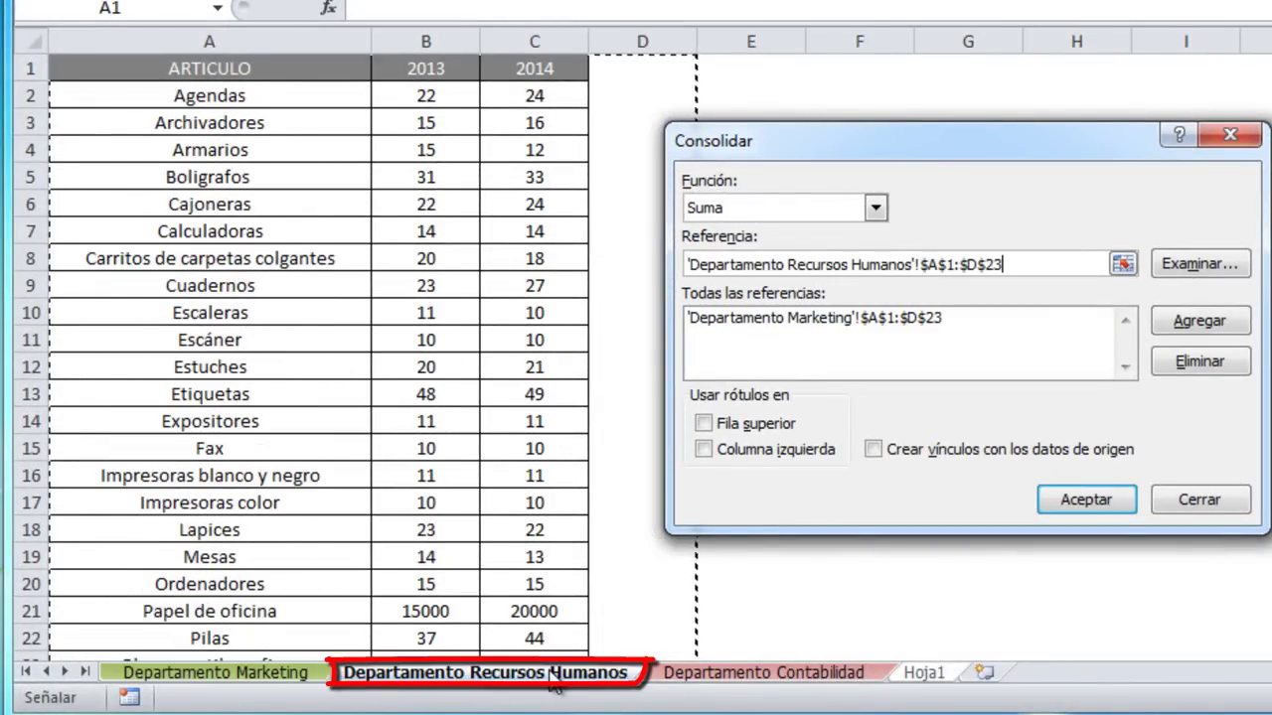
click(298, 68)
mouse_move(299, 67)
mouse_down()
mouse_move(519, 400)
mouse_move(510, 678)
mouse_up()
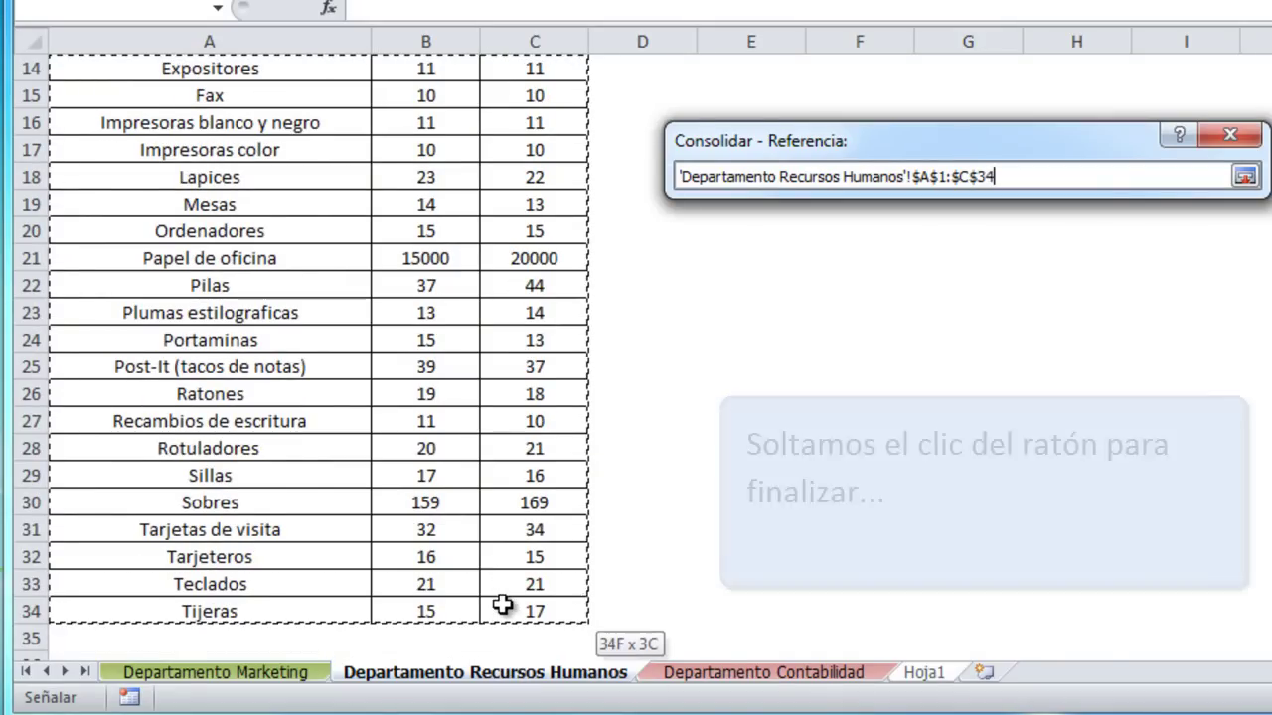
drag(510, 677, 504, 610)
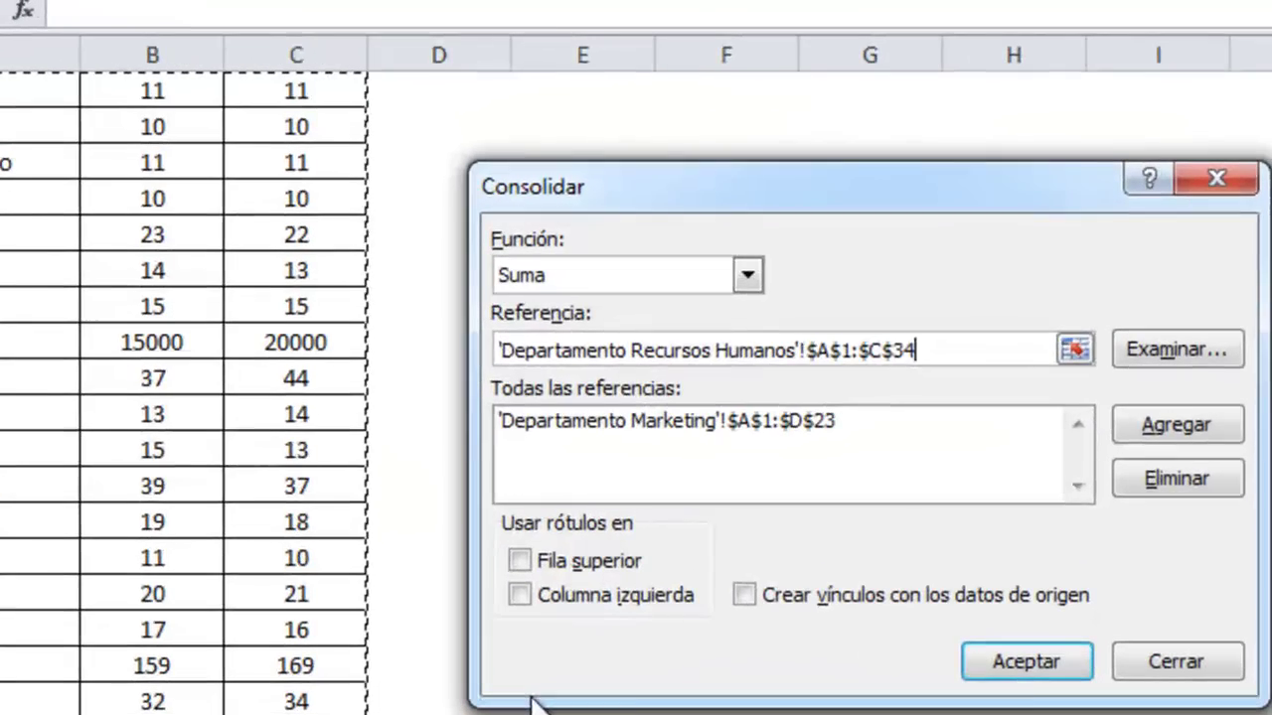
click(1159, 437)
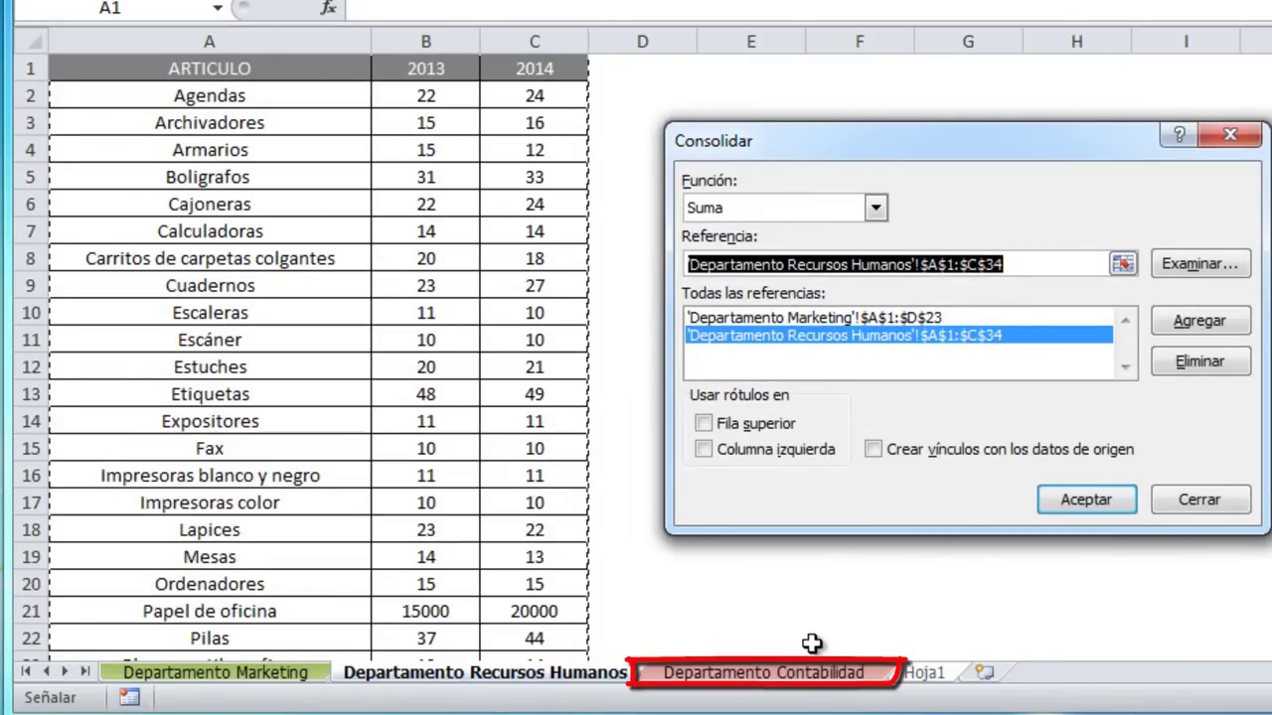
Step: Add 'Departamento Contabilidad'!$A$1:$D$34 as the third Consolidar reference
click(790, 673)
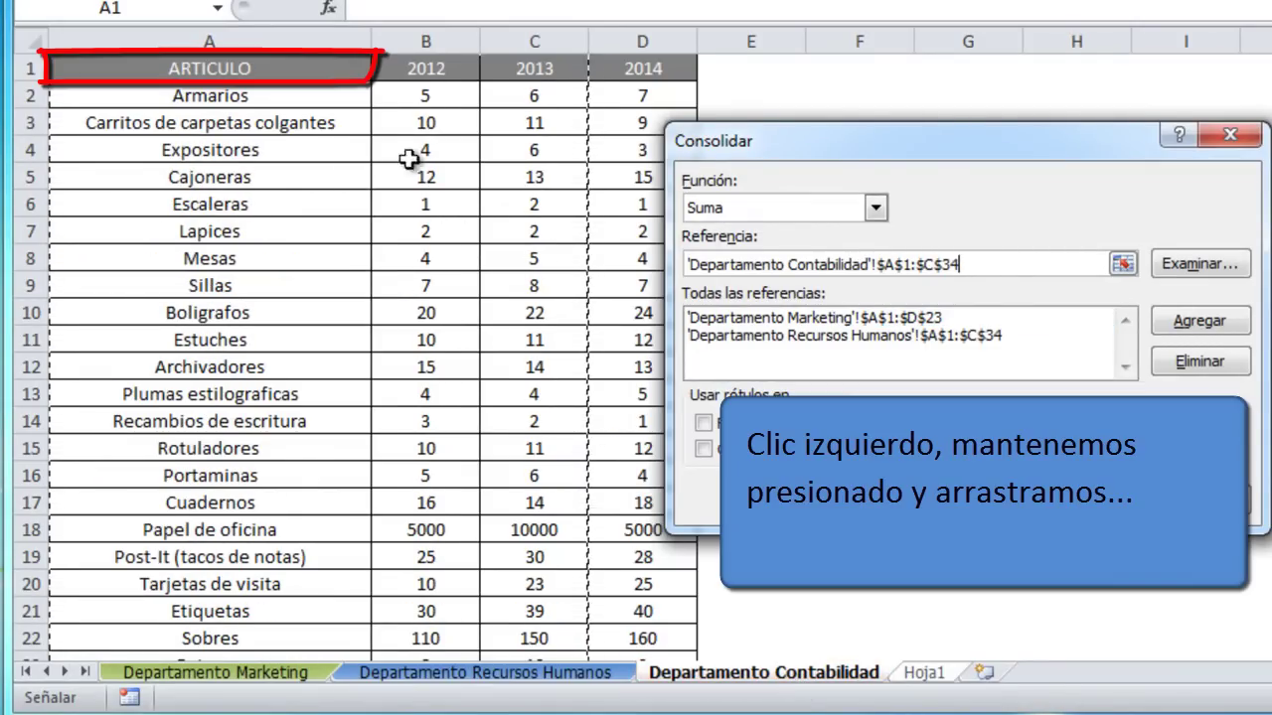
click(305, 68)
mouse_move(308, 68)
mouse_down()
mouse_move(656, 92)
mouse_move(633, 680)
mouse_up()
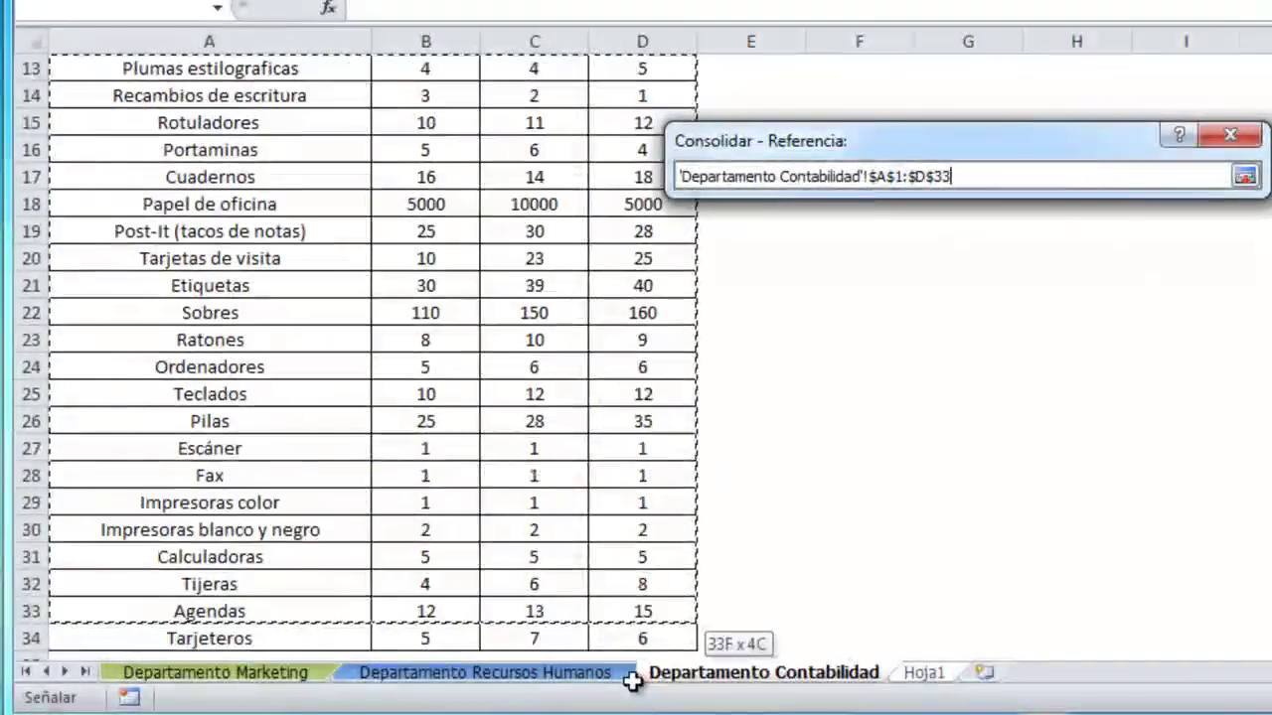
drag(633, 681, 638, 613)
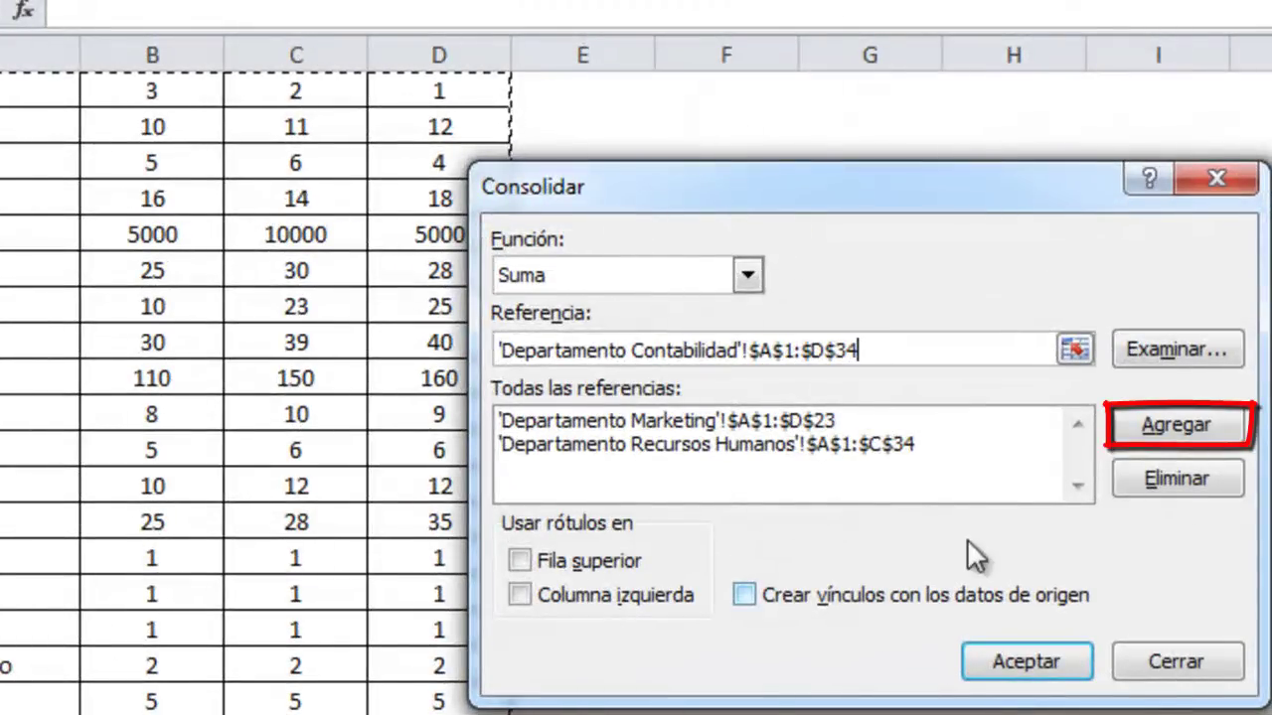
click(1133, 433)
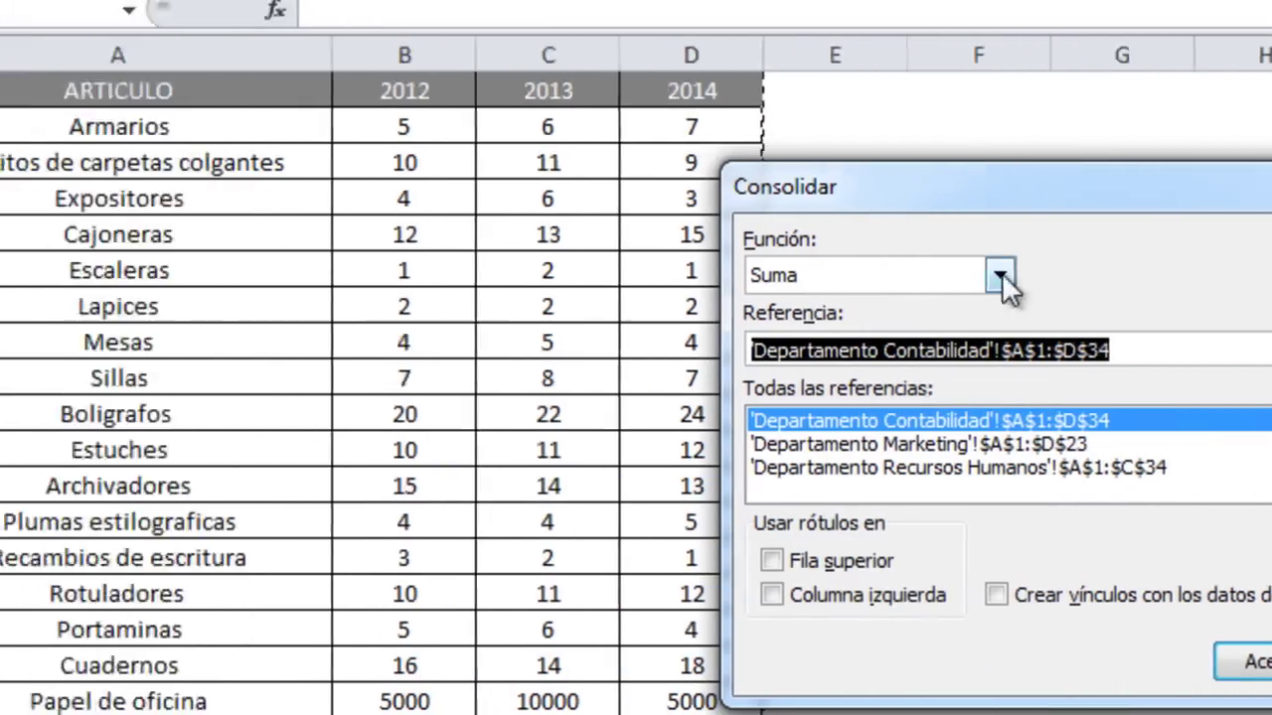
Step: Keep Suma and enable Fila superior, Columna izquierda and Crear vínculos con los datos de origen
click(766, 275)
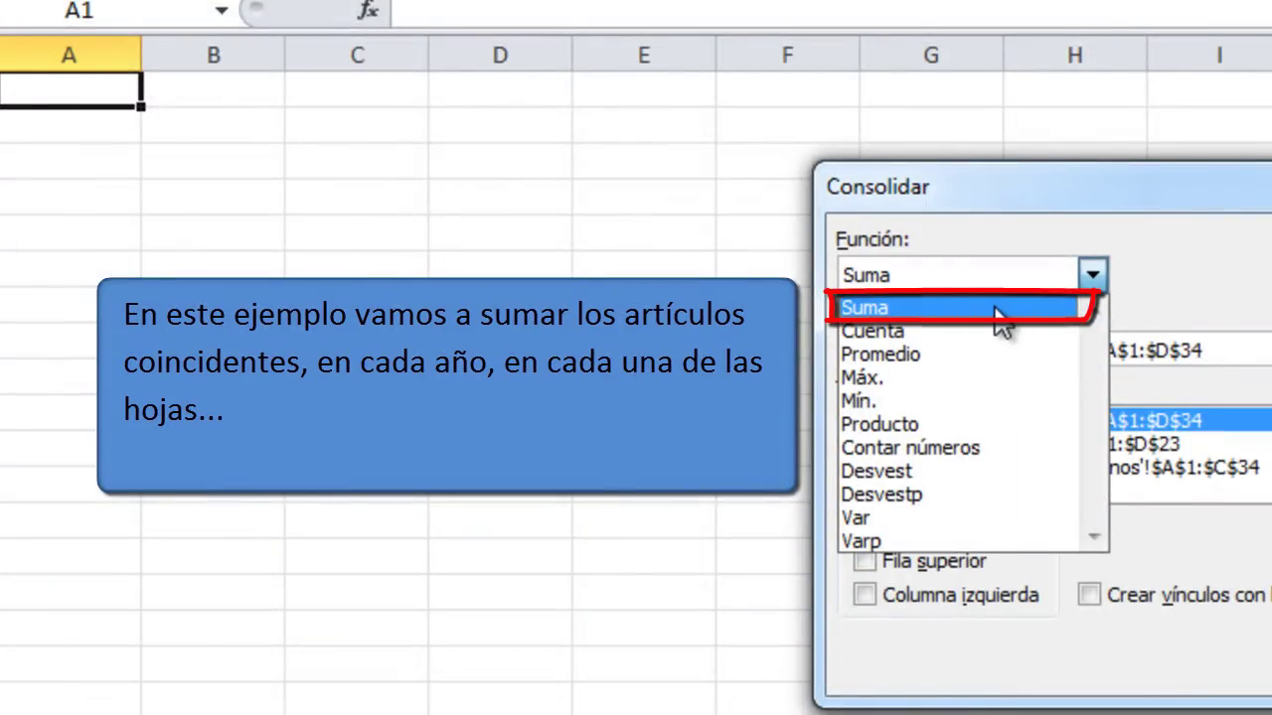
click(999, 310)
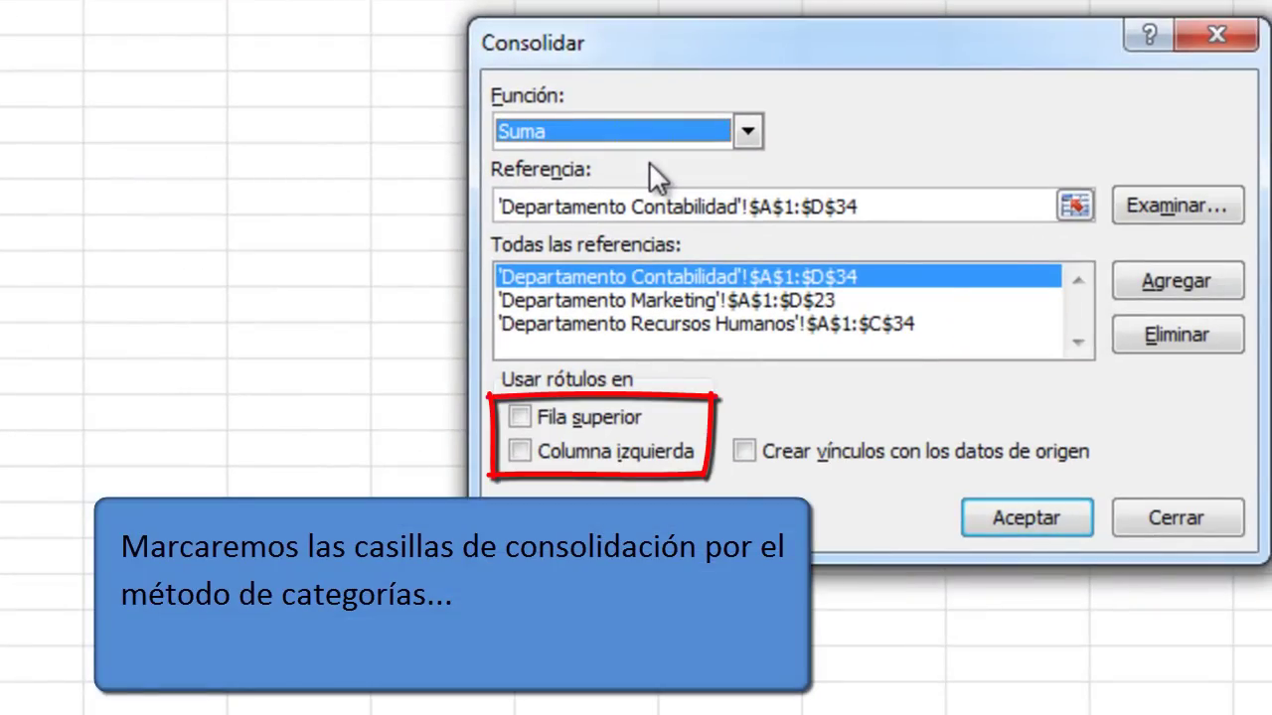
click(519, 418)
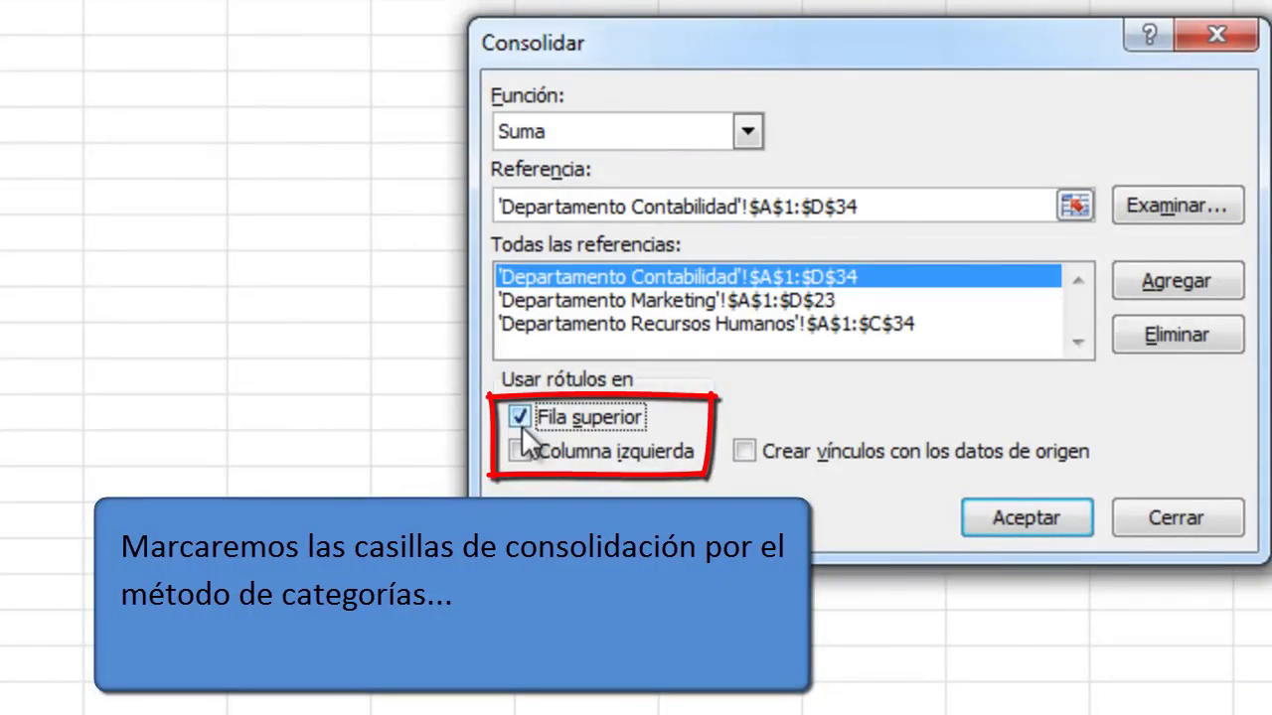
click(520, 452)
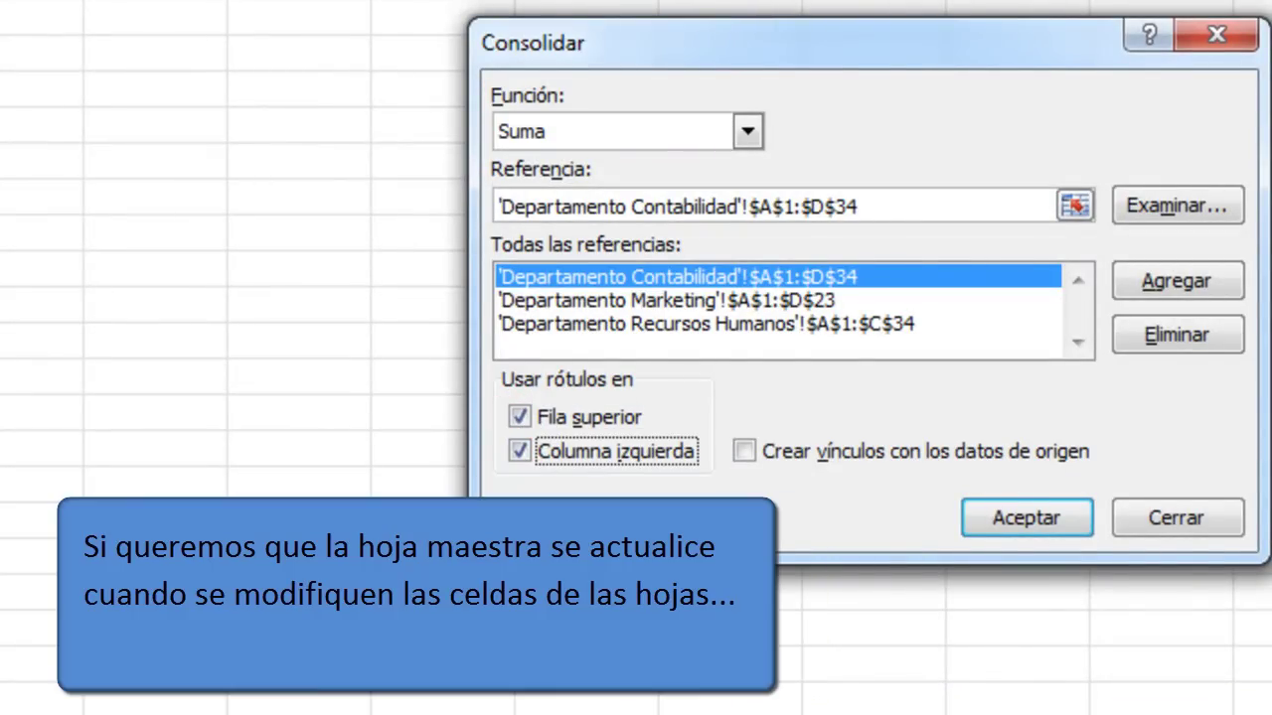
click(743, 452)
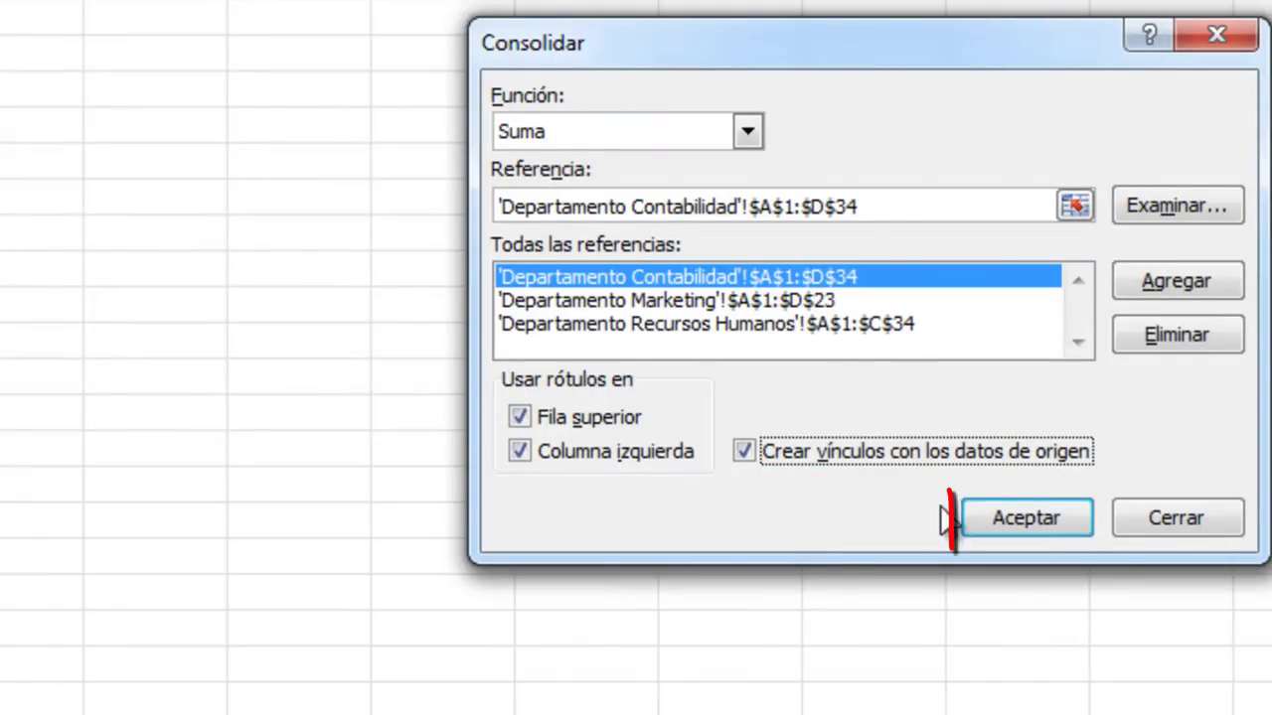
click(989, 512)
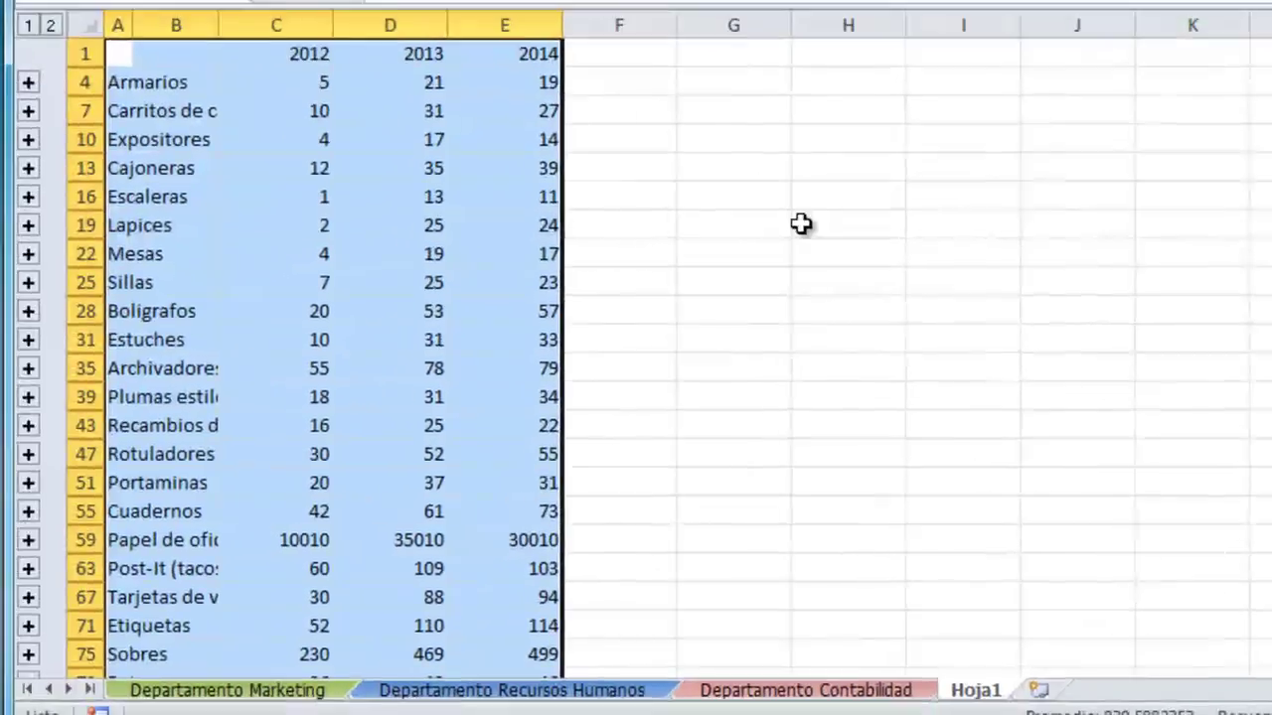
click(801, 224)
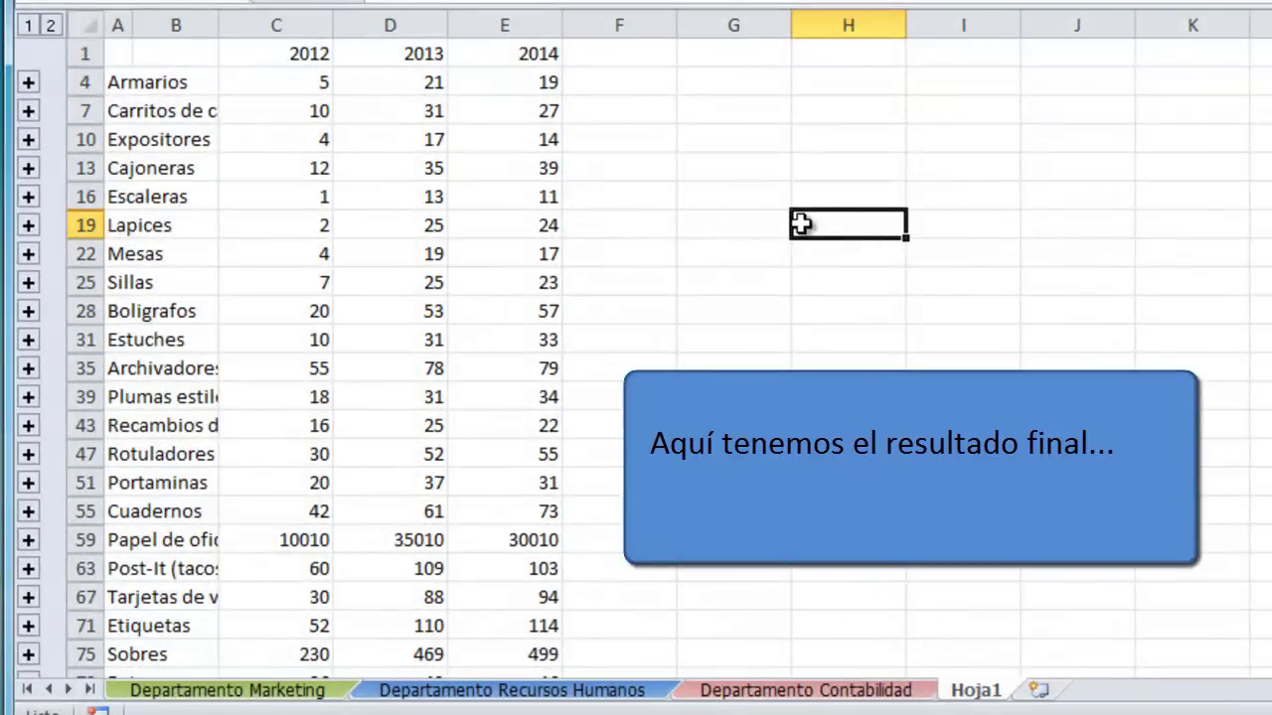
click(510, 173)
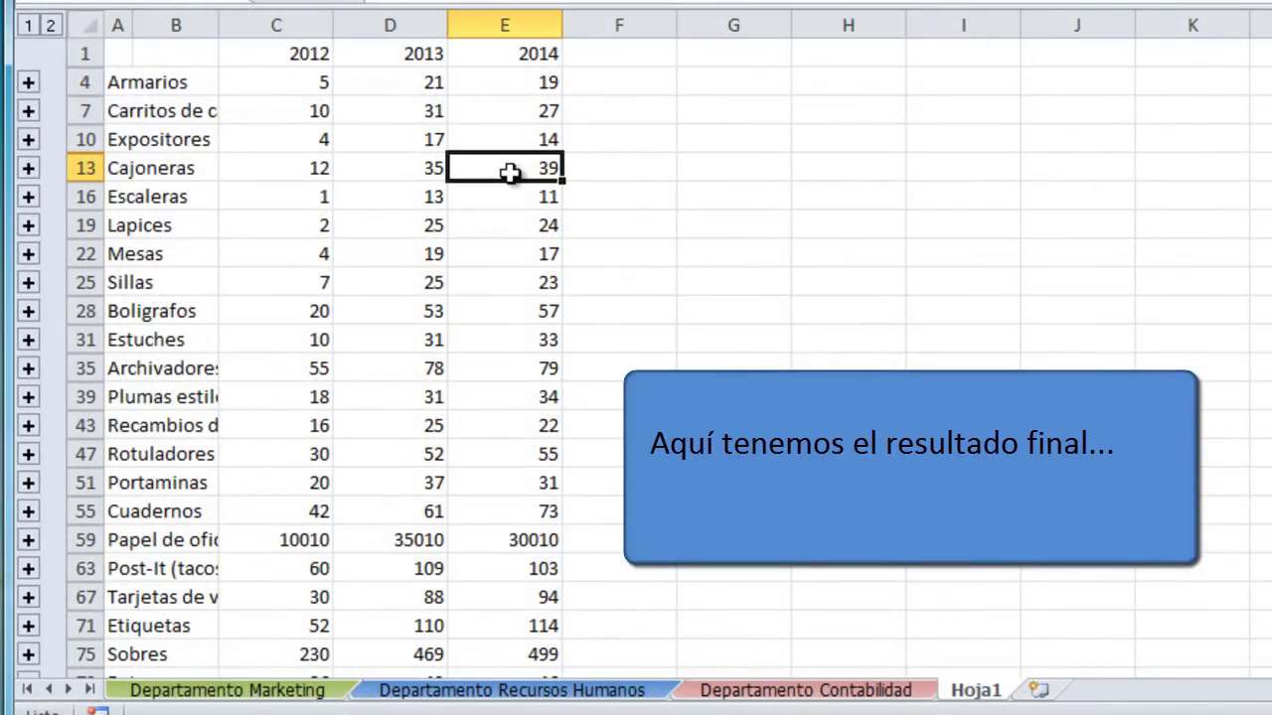
scroll(510, 173, down, 1)
scroll(509, 173, down, 2)
scroll(510, 173, down, 2)
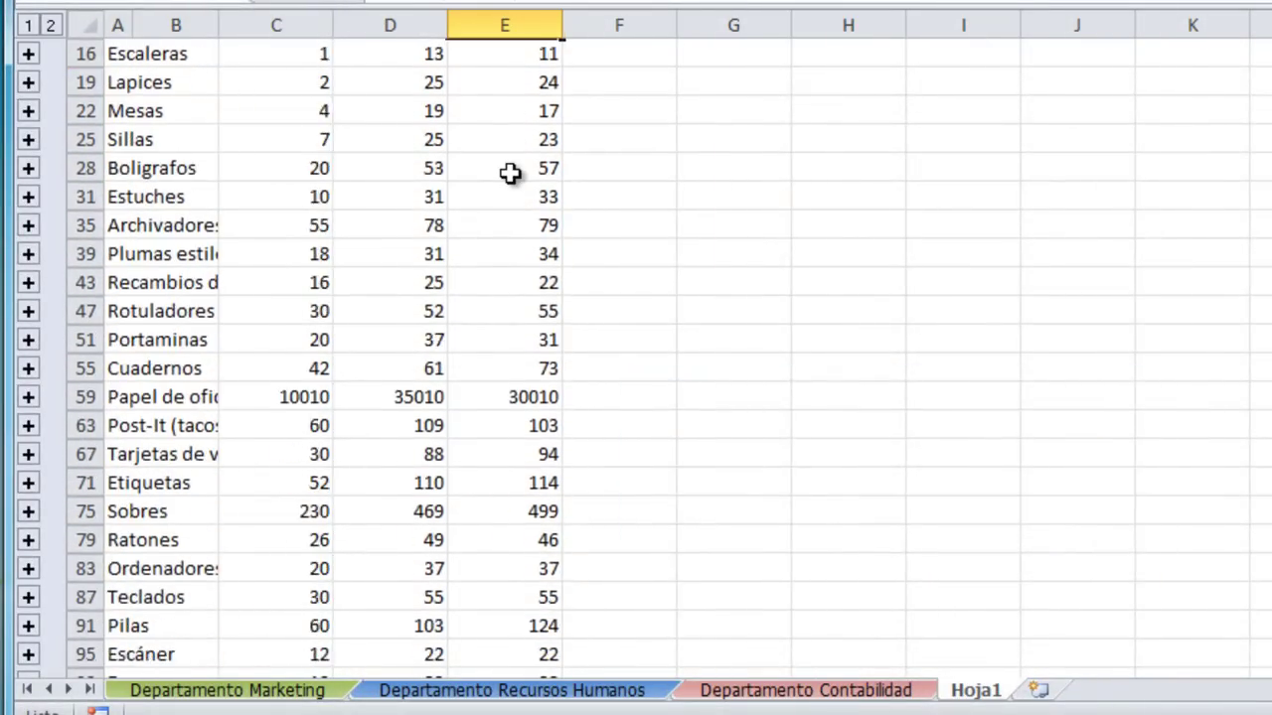
scroll(510, 173, down, 2)
scroll(510, 173, down, 2)
scroll(510, 173, down, 2)
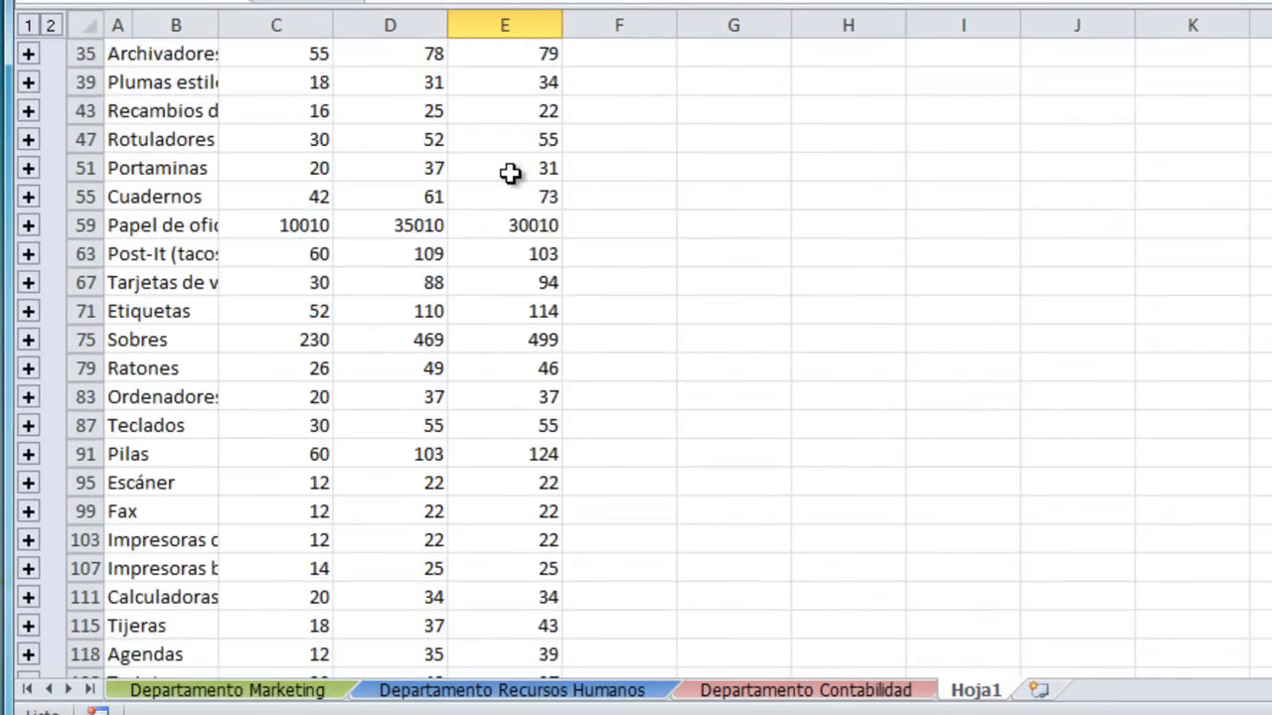
scroll(509, 173, down, 3)
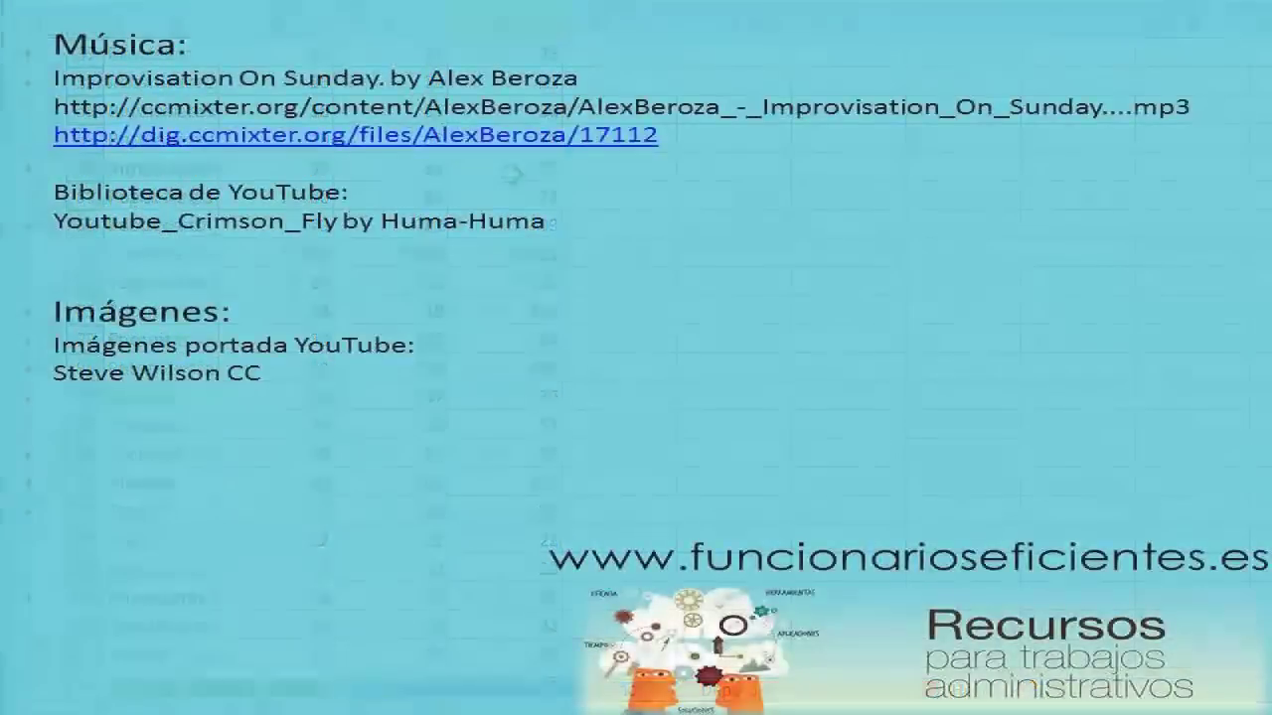